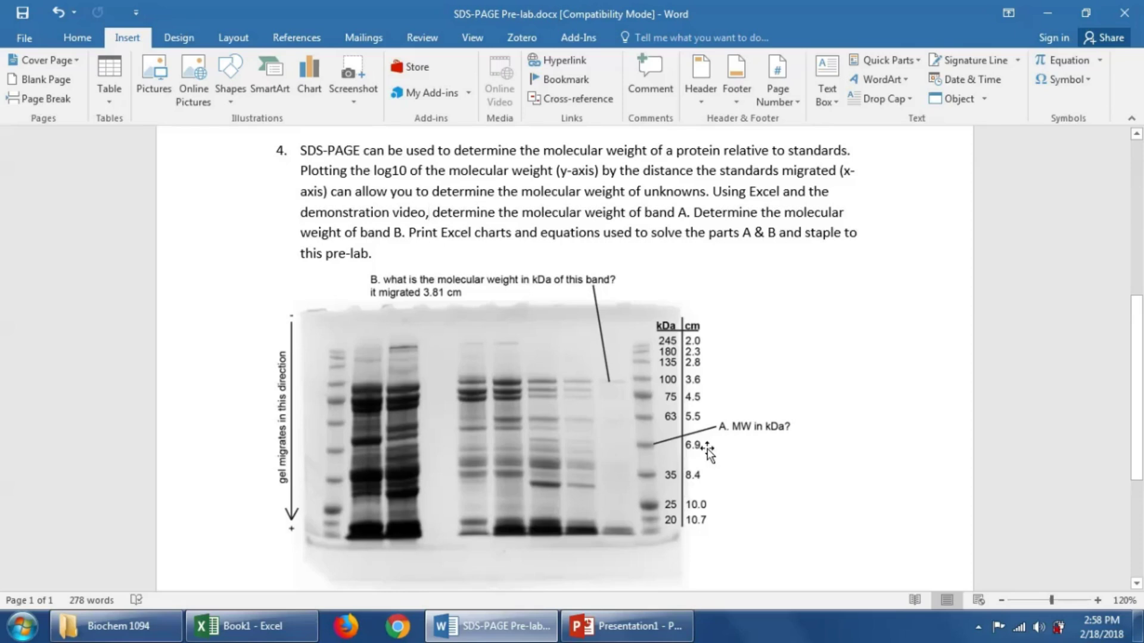
# - Enter =LOG10(A2) in cell C2, giving 2.3891661 as the log of 245 kDa
pyautogui.click(292, 627)
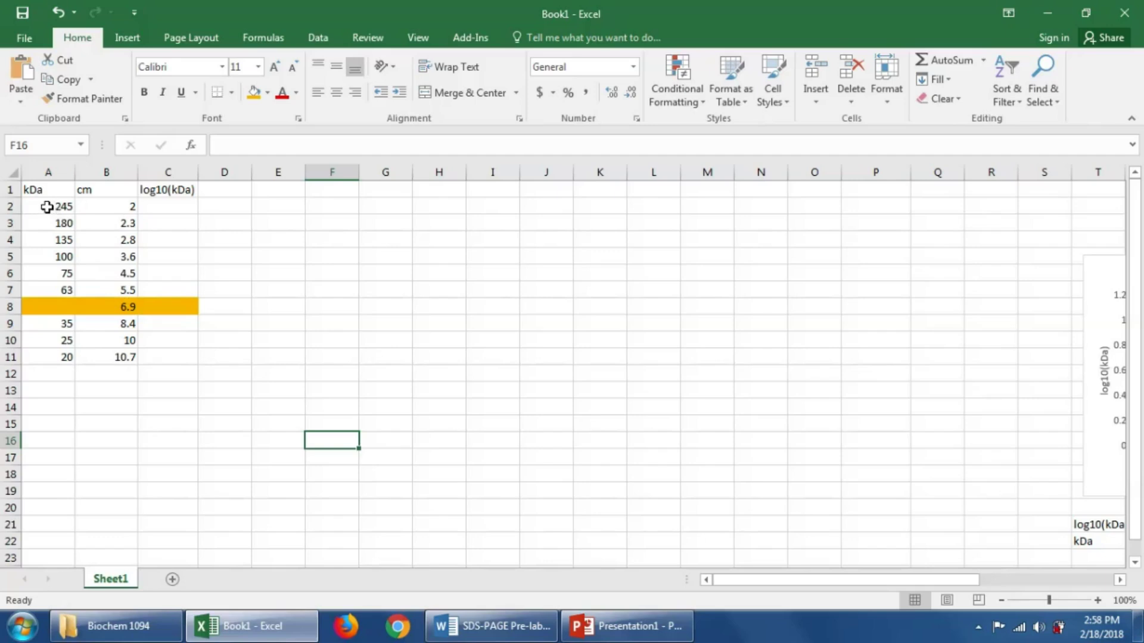
pyautogui.click(168, 208)
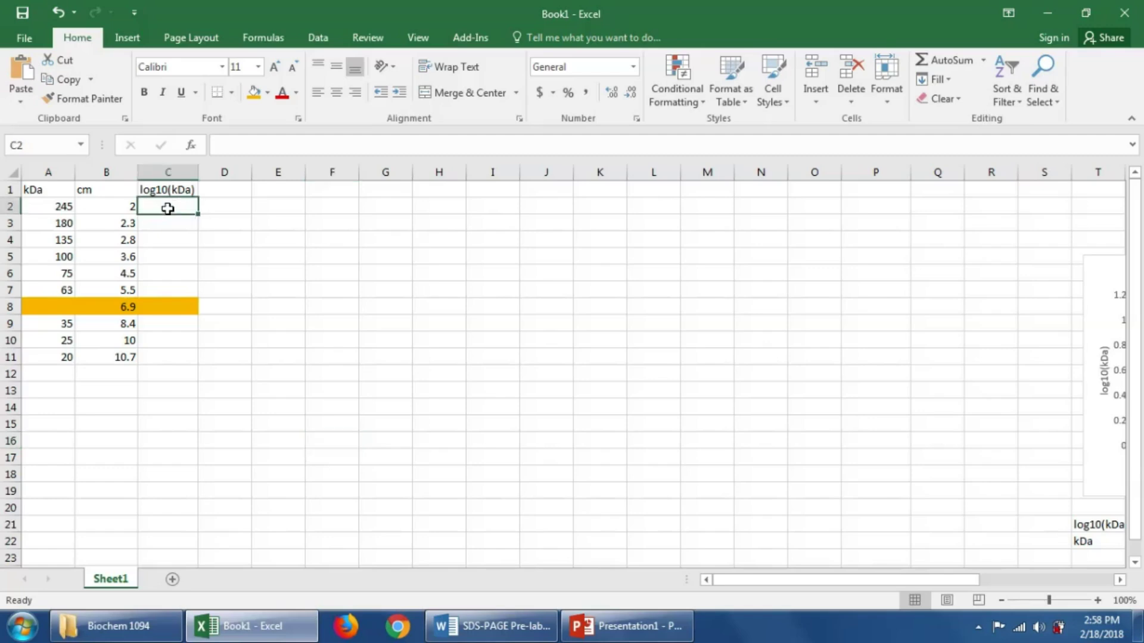
pyautogui.write('=')
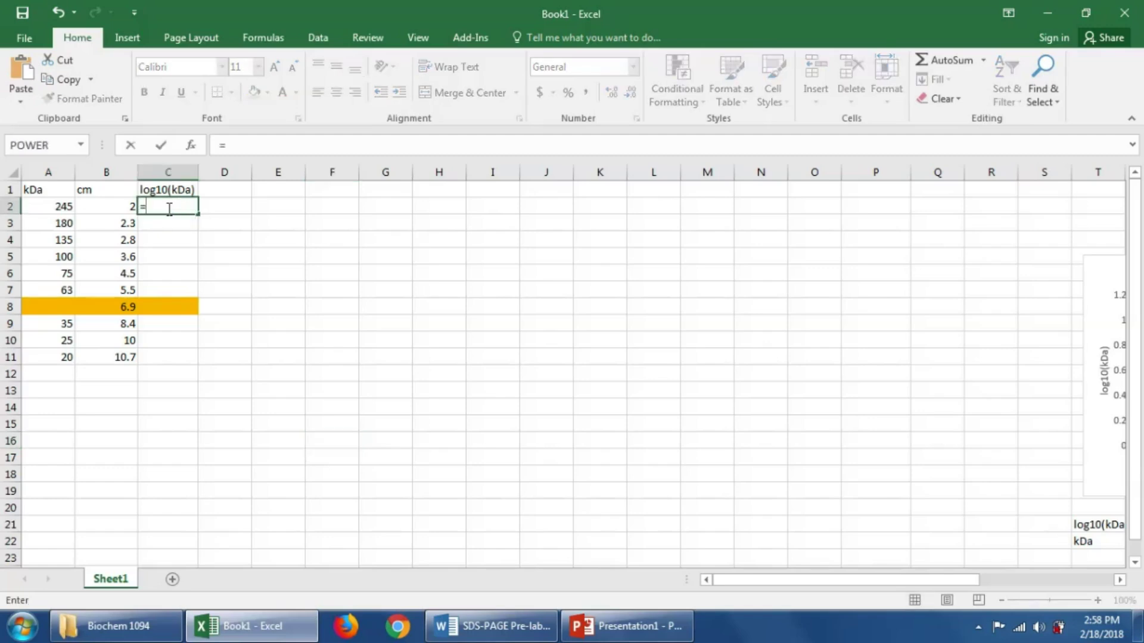
pyautogui.click(80, 145)
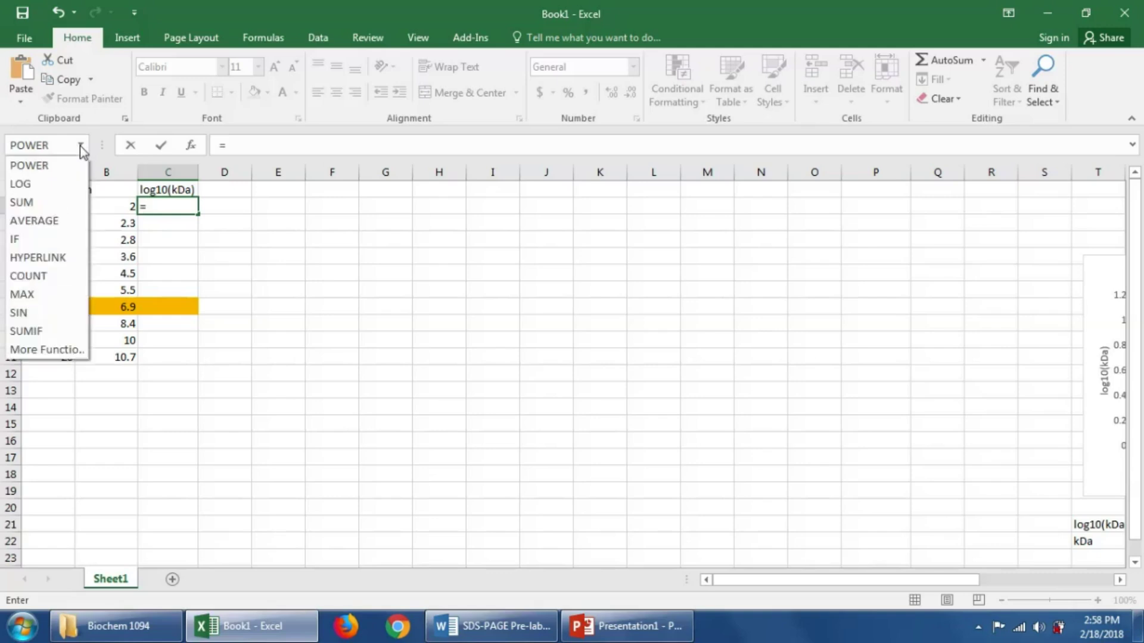
pyautogui.click(62, 185)
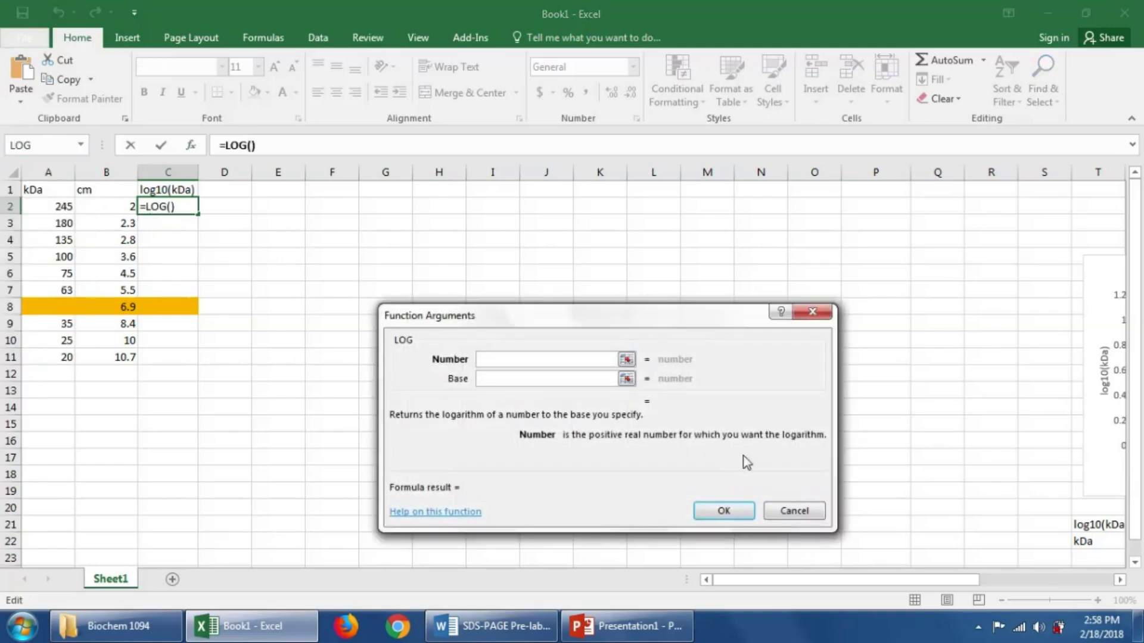
pyautogui.click(794, 511)
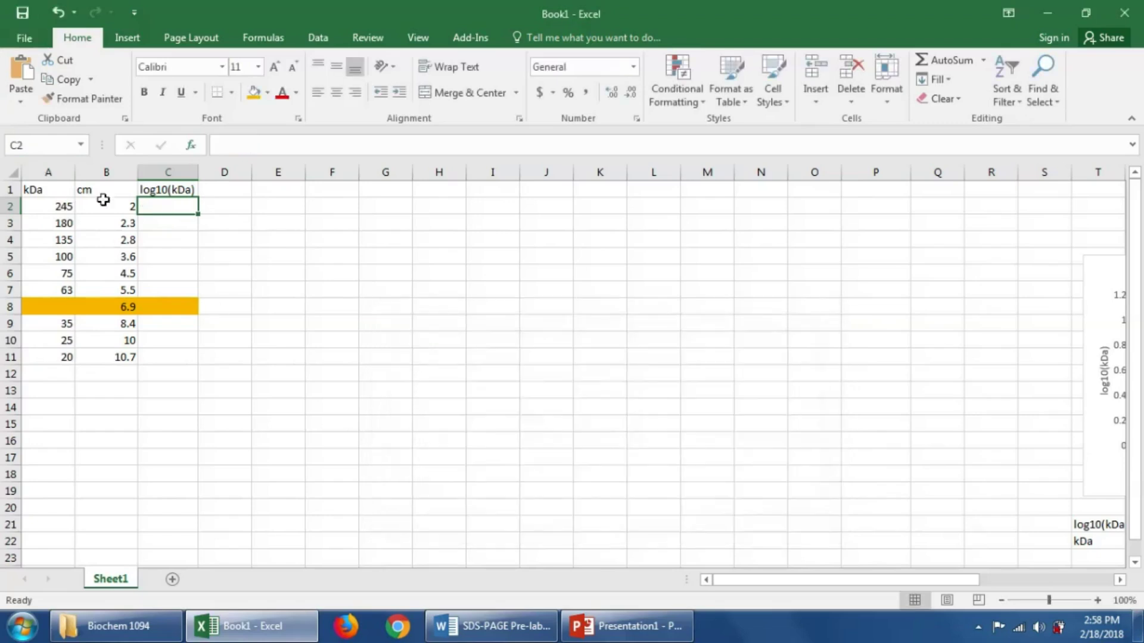
pyautogui.write('=')
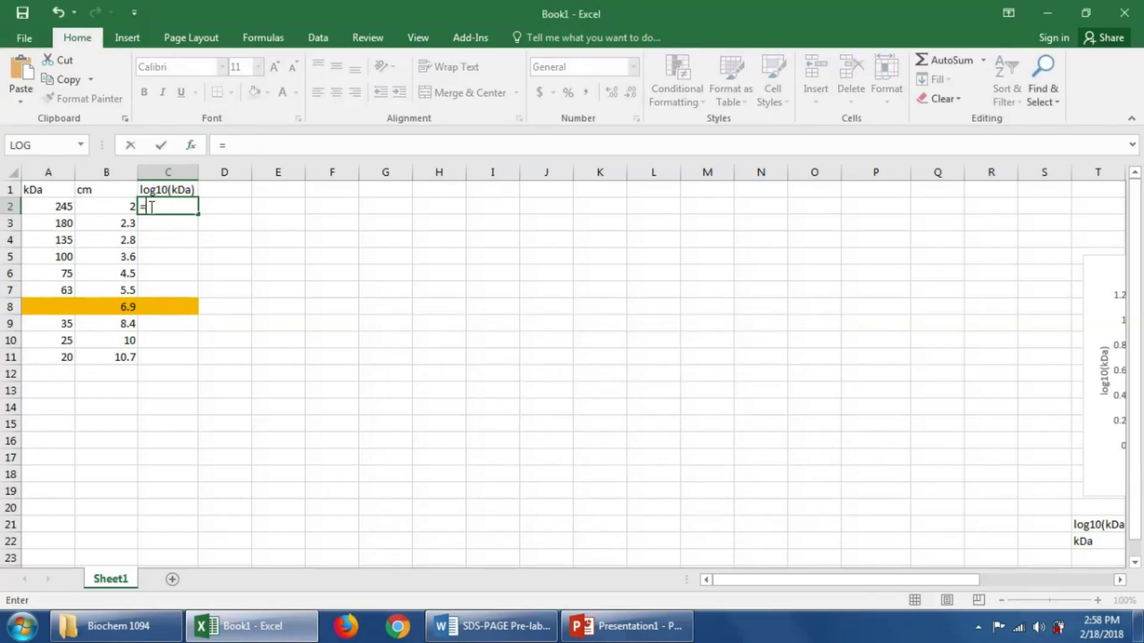
pyautogui.write('log')
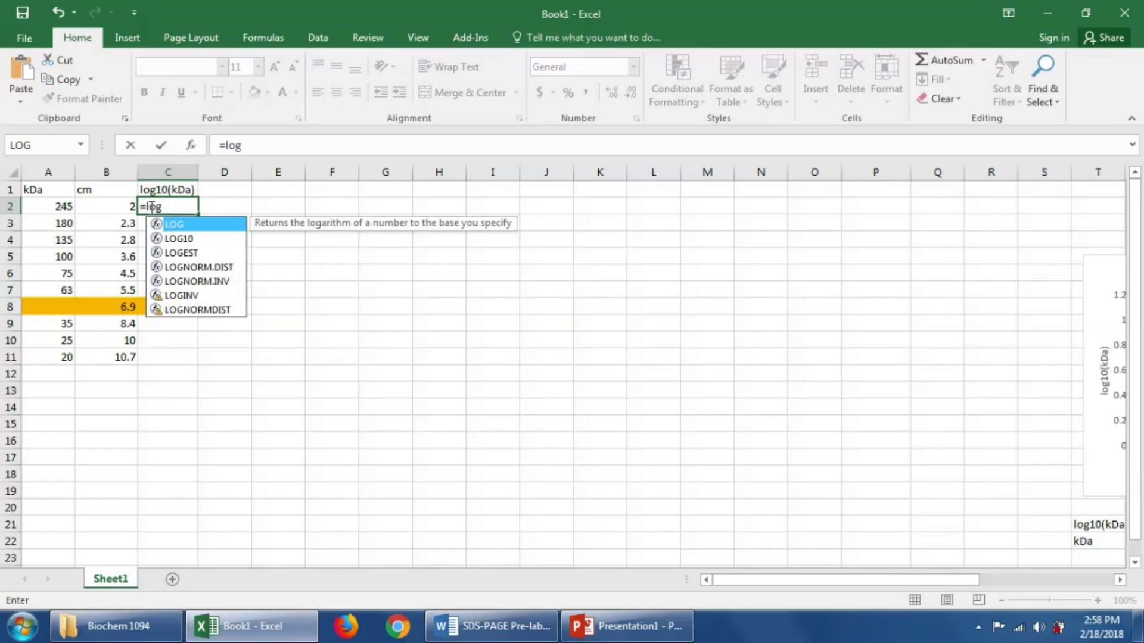
pyautogui.click(177, 242)
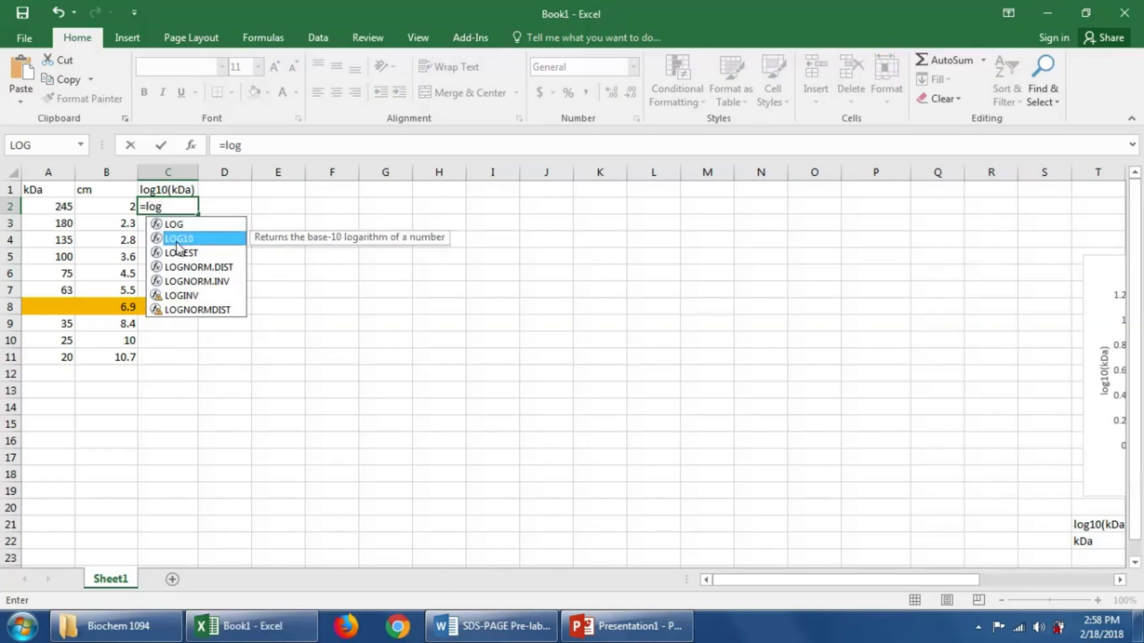
pyautogui.doubleClick(179, 241)
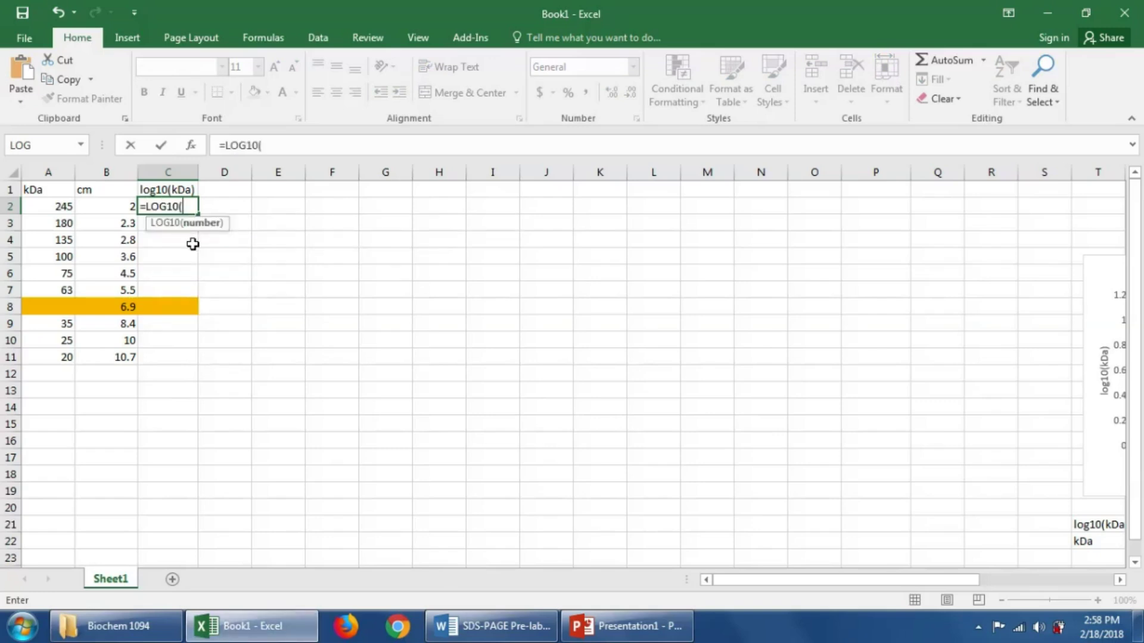
pyautogui.click(53, 207)
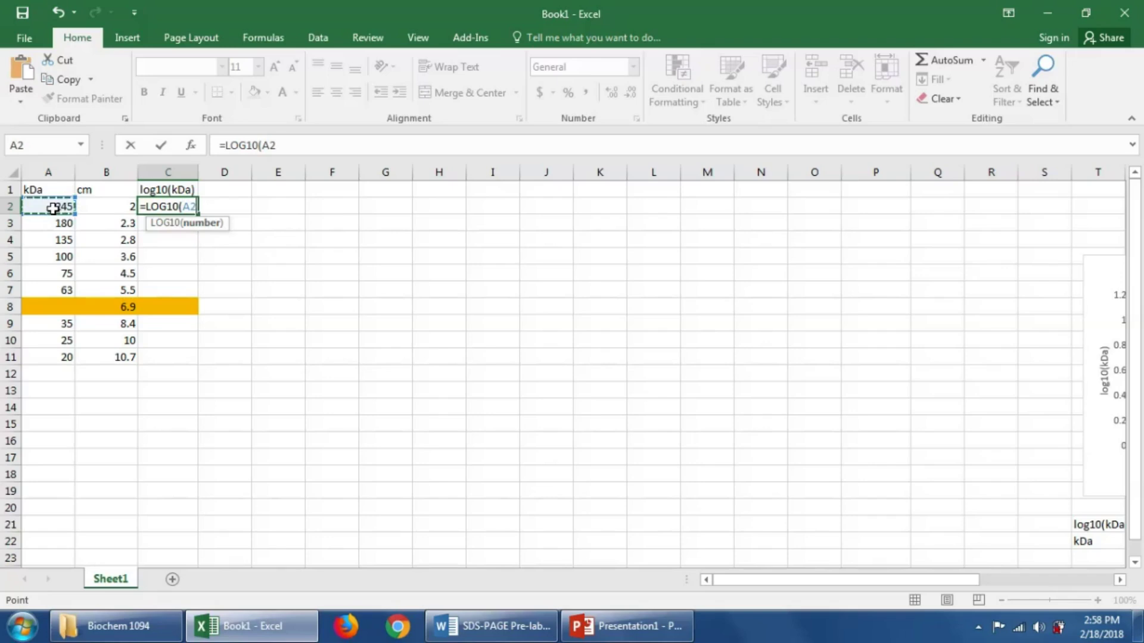
pyautogui.write(')')
pyautogui.press('Return')
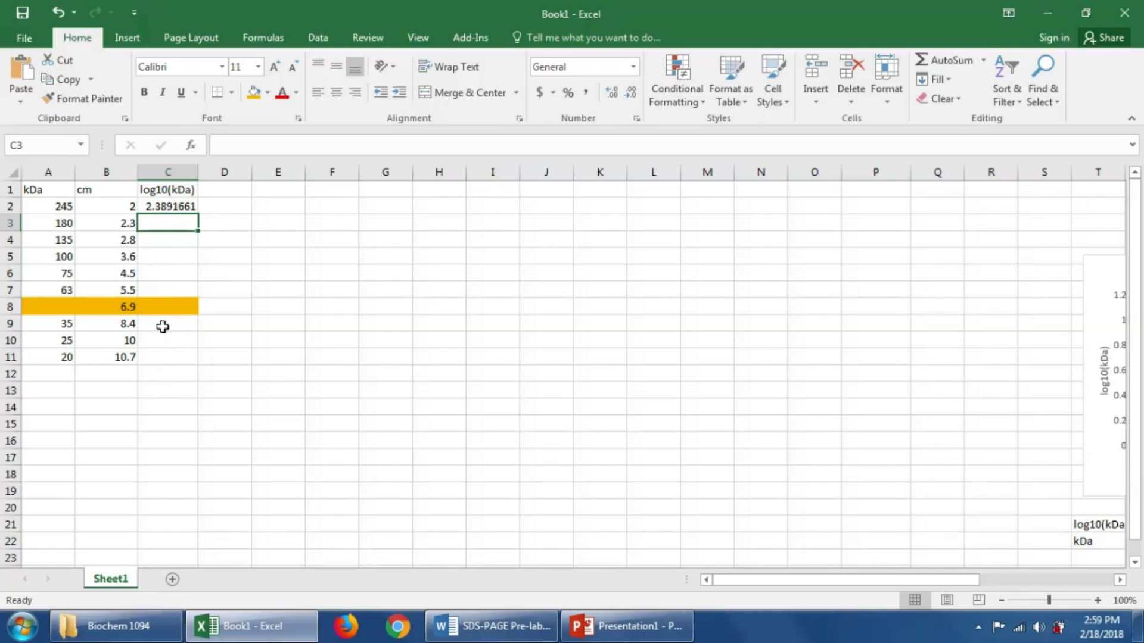
# - Fill the LOG10 formula down the log10(kDa) column from C2 through C11
pyautogui.moveTo(166, 206); pyautogui.dragTo(161, 355)
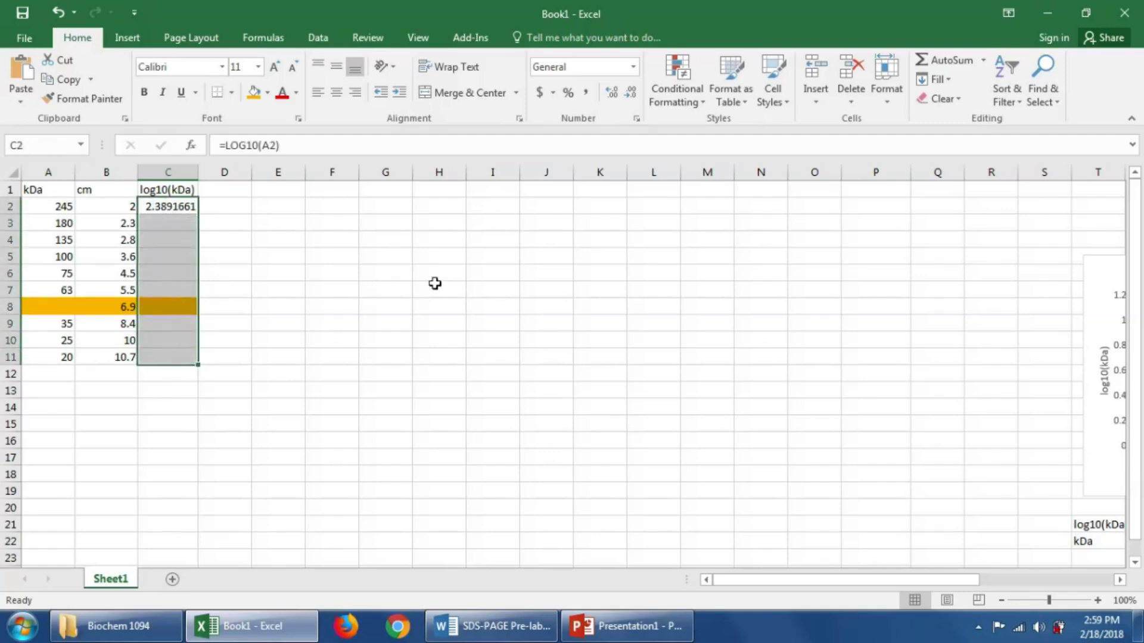
pyautogui.click(937, 79)
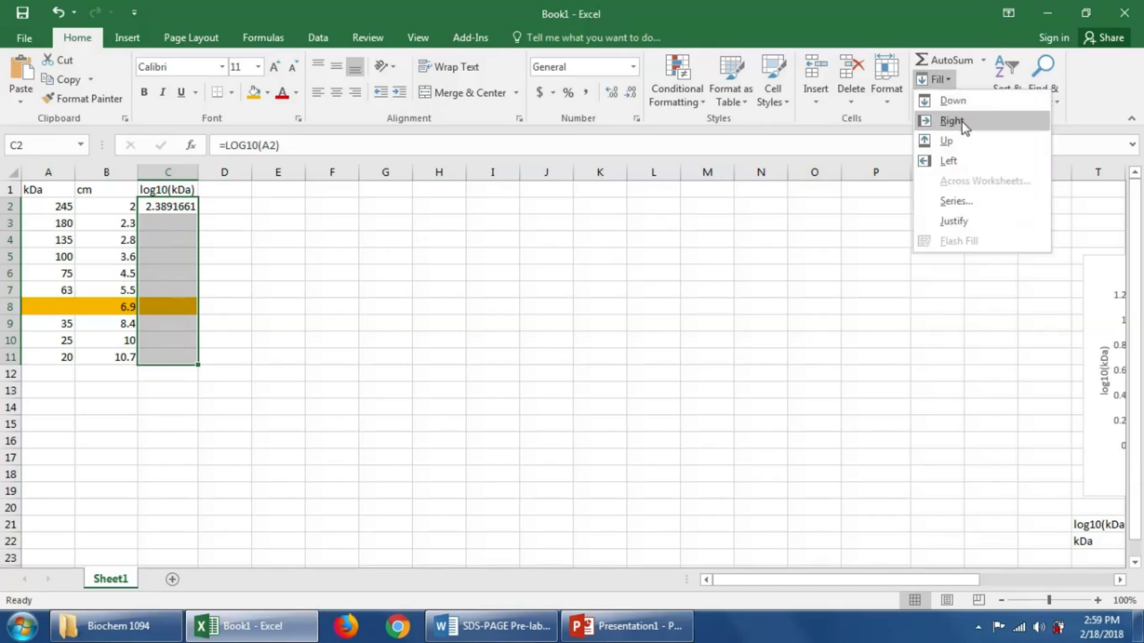
pyautogui.click(960, 105)
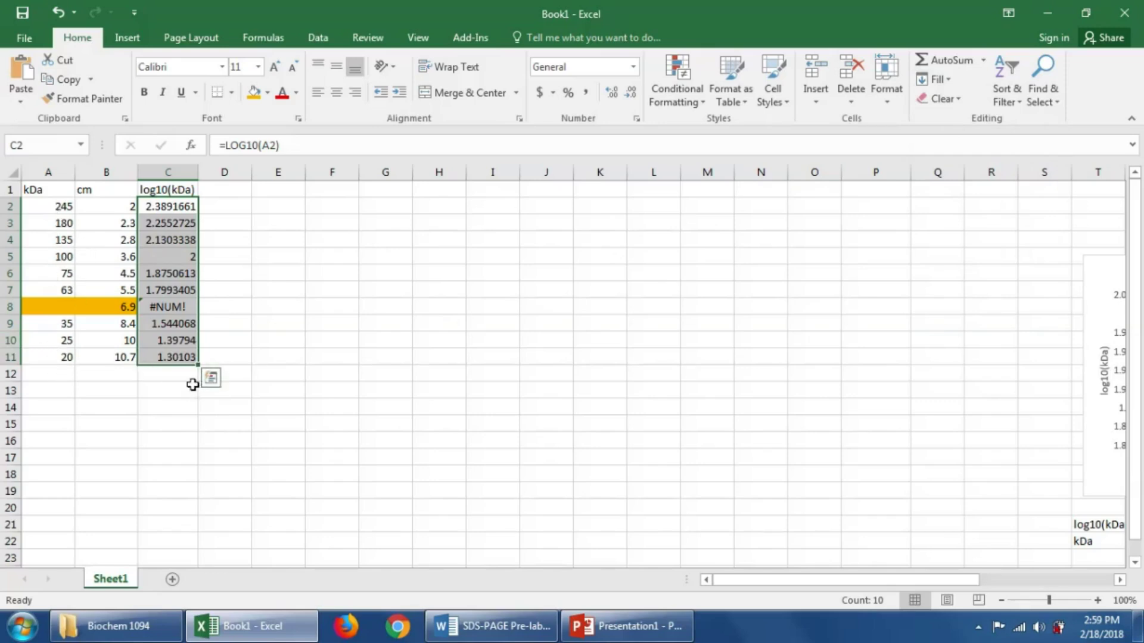
# - Clear the #NUM! error from C8, where band A's kDa is blank
pyautogui.click(237, 339)
pyautogui.click(167, 307)
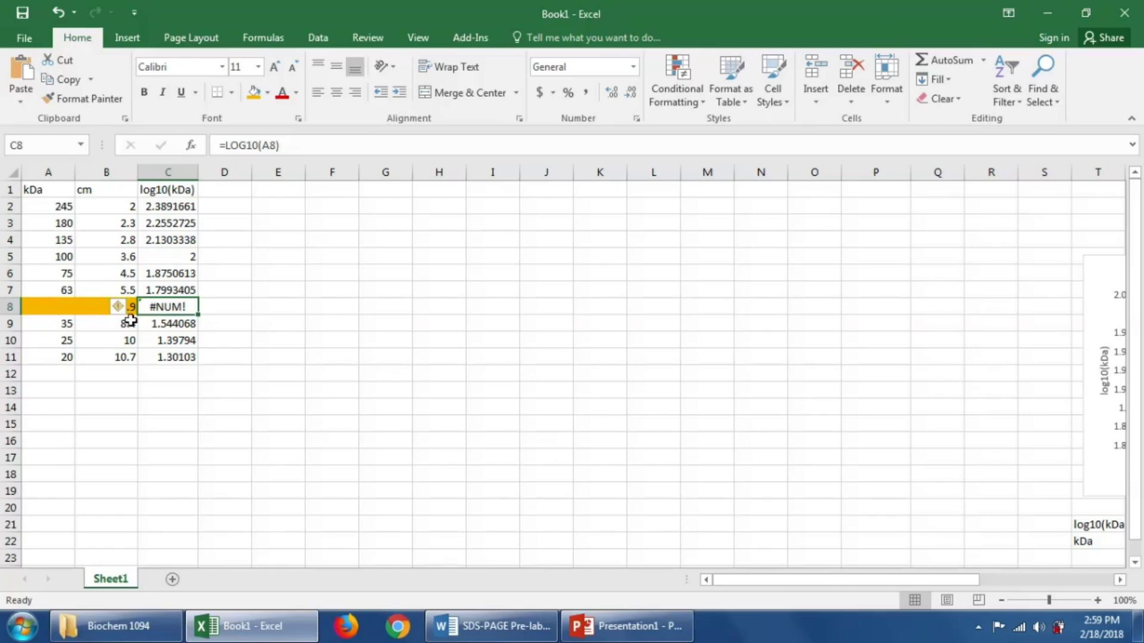
pyautogui.press('Delete')
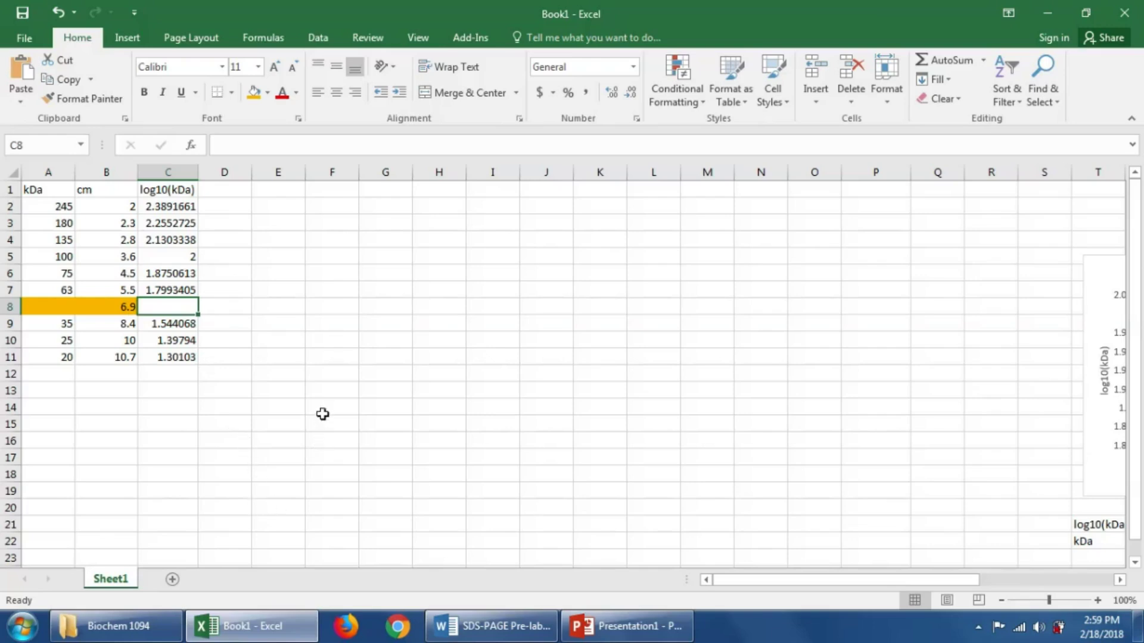
# - Insert a plain scatter chart of B2:C11, log10(kDa) against cm
pyautogui.moveTo(115, 207); pyautogui.dragTo(152, 354)
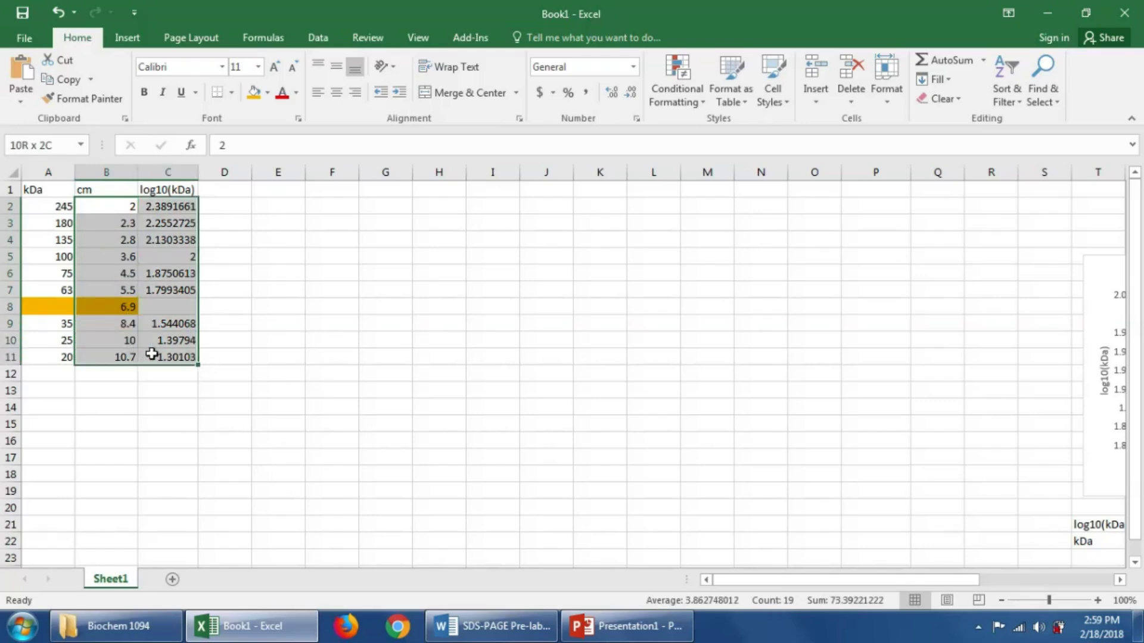
pyautogui.moveTo(151, 354); pyautogui.dragTo(151, 354)
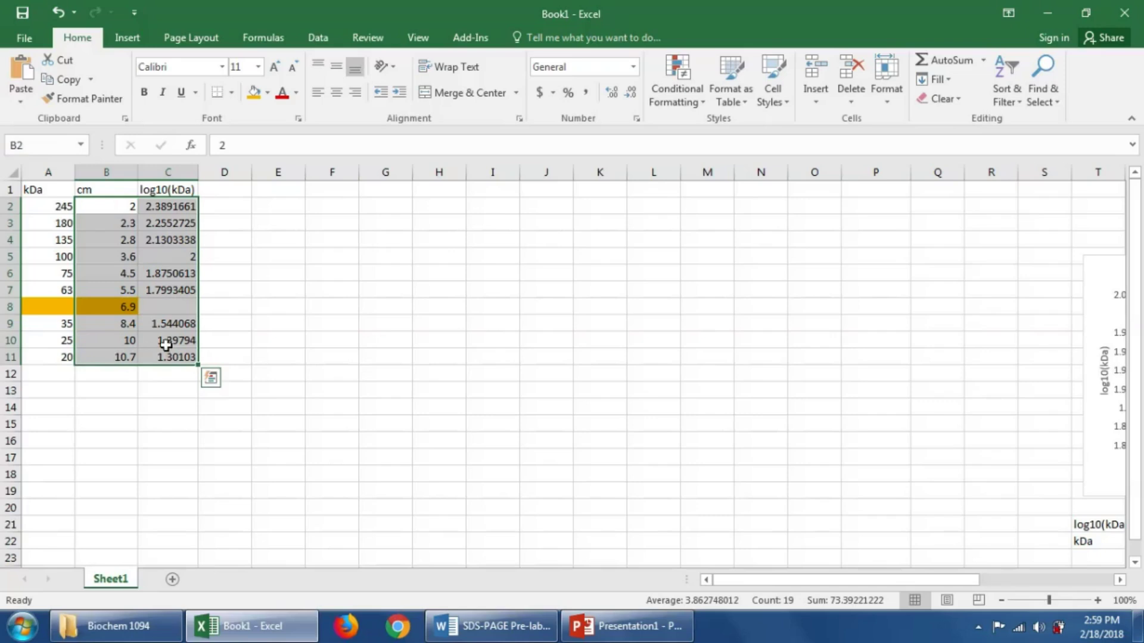
pyautogui.click(134, 39)
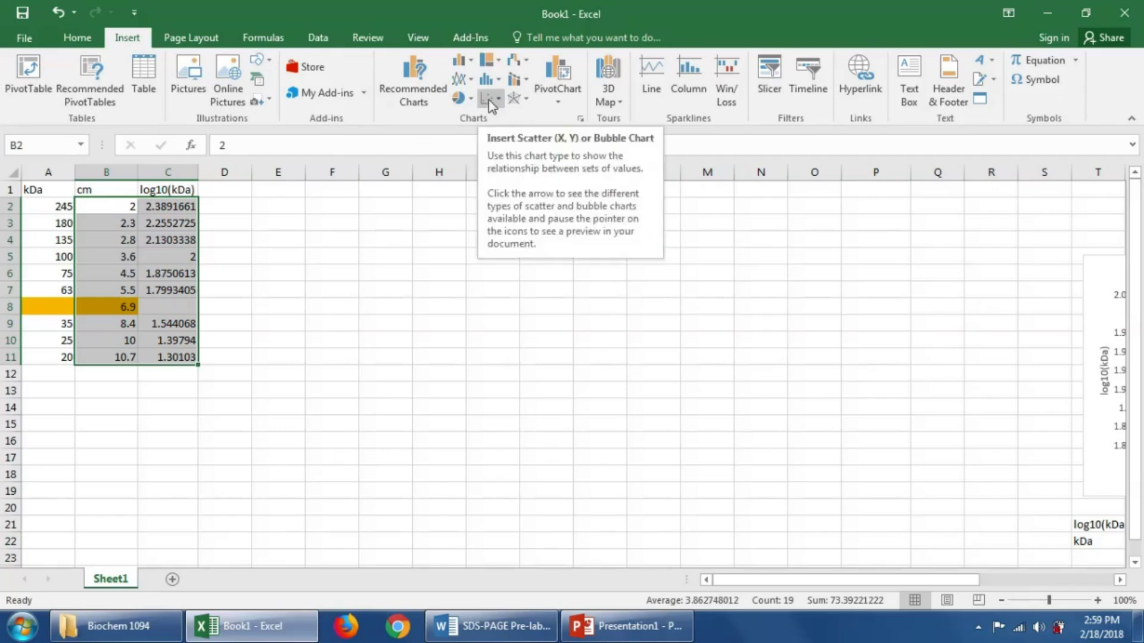
pyautogui.click(489, 103)
pyautogui.click(500, 158)
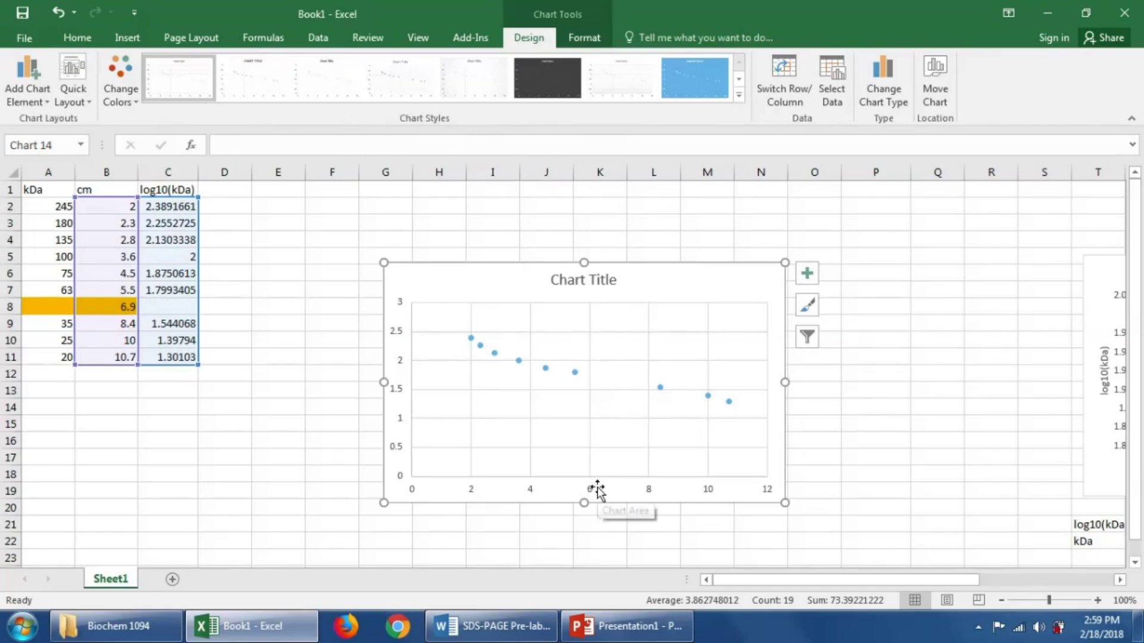
pyautogui.click(574, 373)
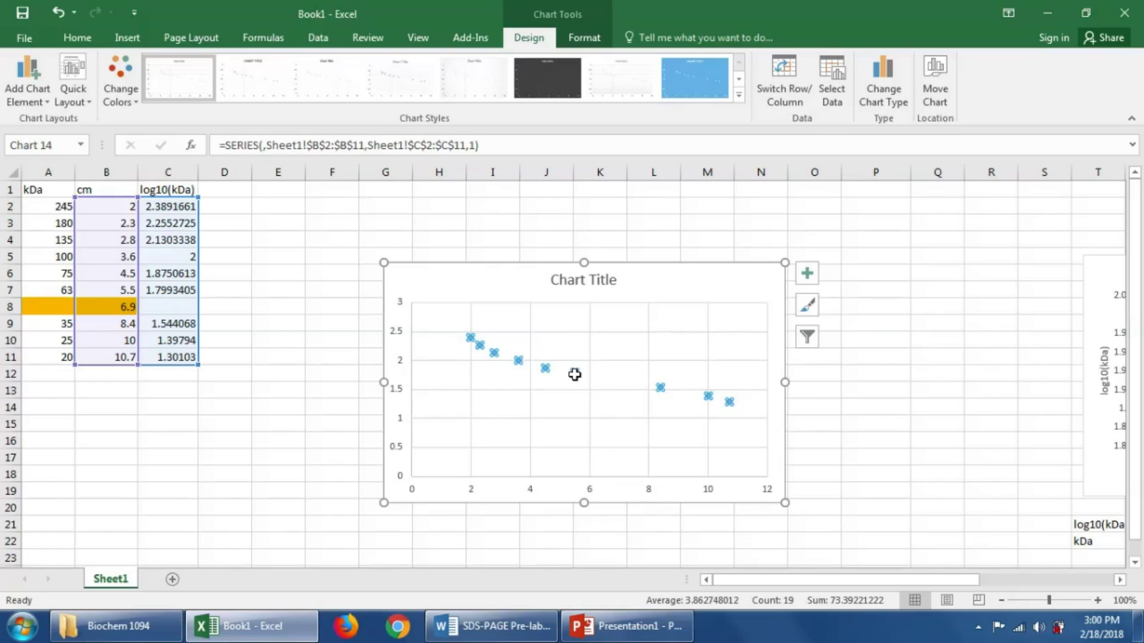
# - Add a linear trendline showing y = -0.1113x + 2.4707, moved below the line at size 12
pyautogui.rightClick(574, 373)
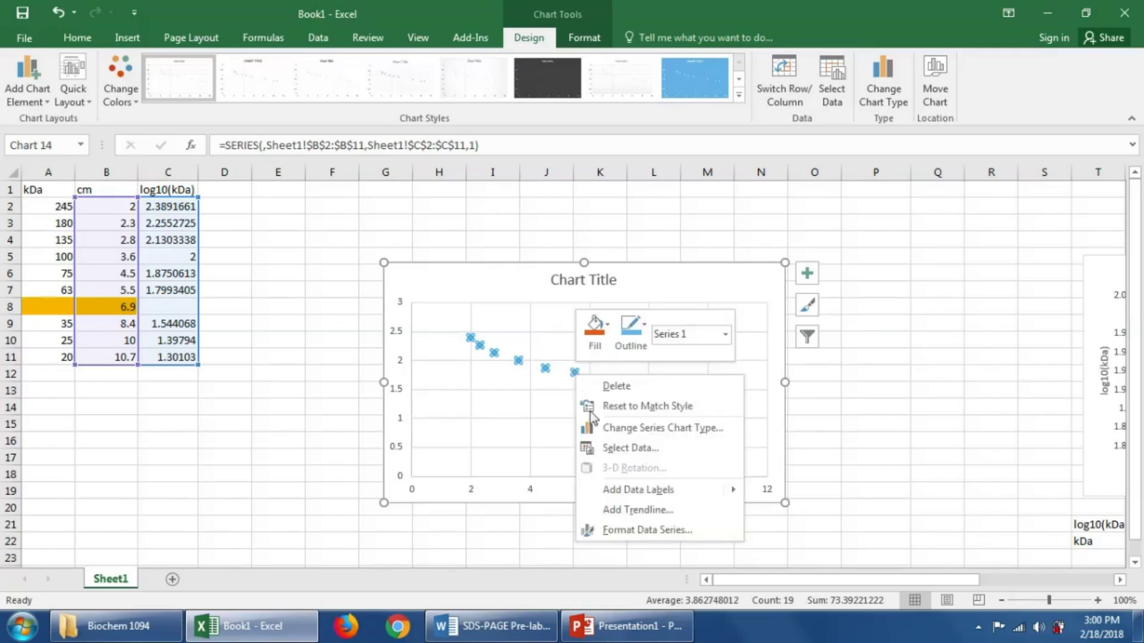
pyautogui.click(638, 510)
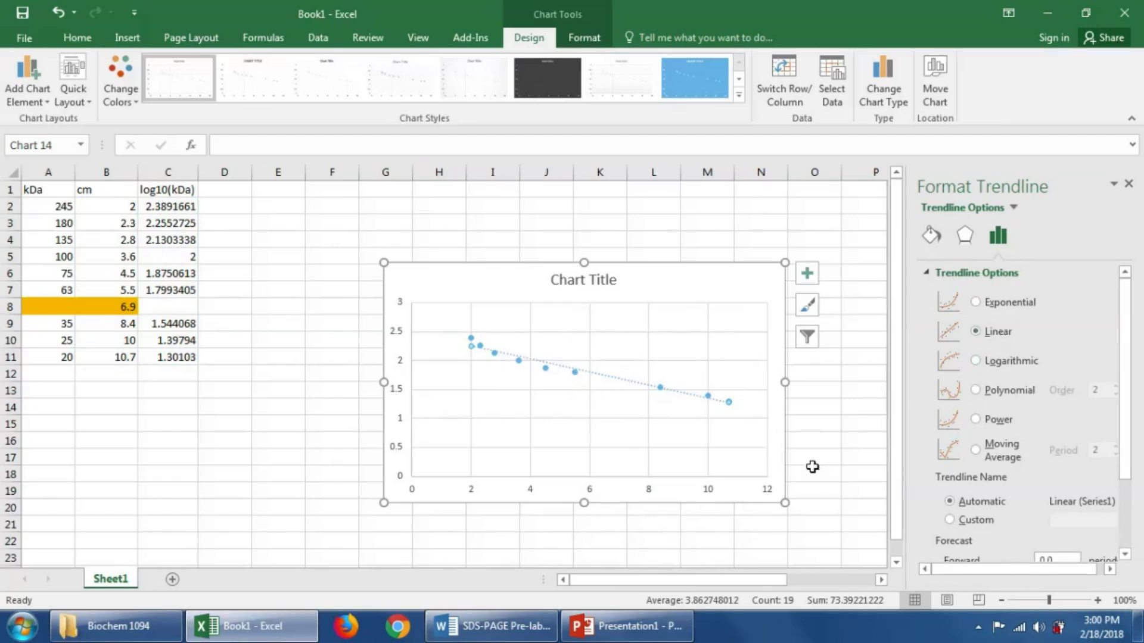
pyautogui.scroll(-3, 1119, 387)
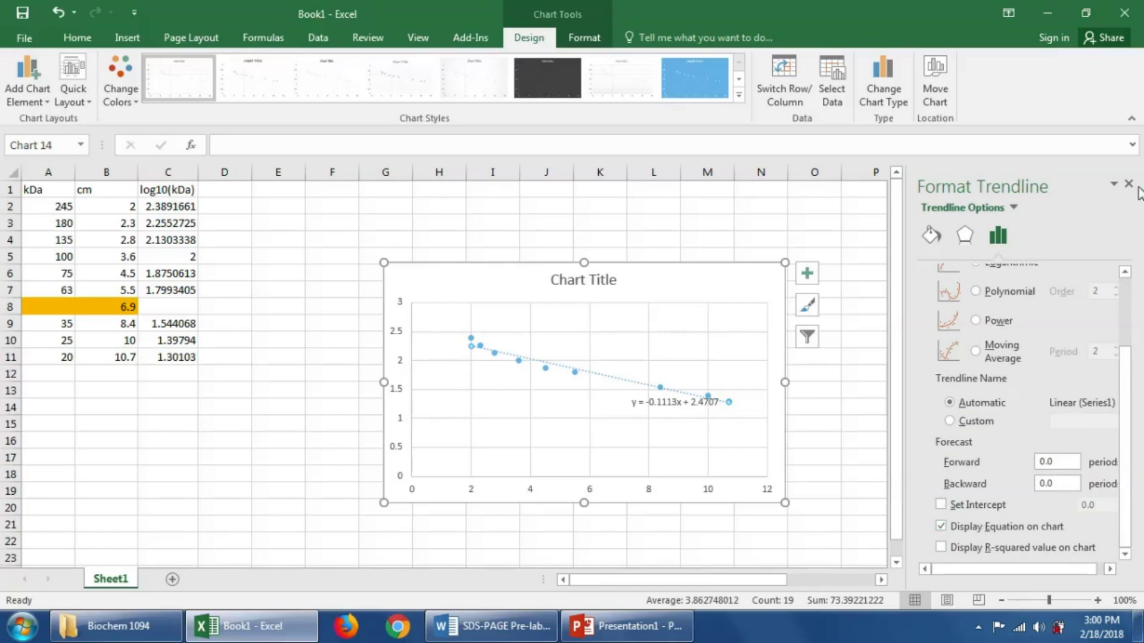
pyautogui.moveTo(653, 404); pyautogui.dragTo(594, 407)
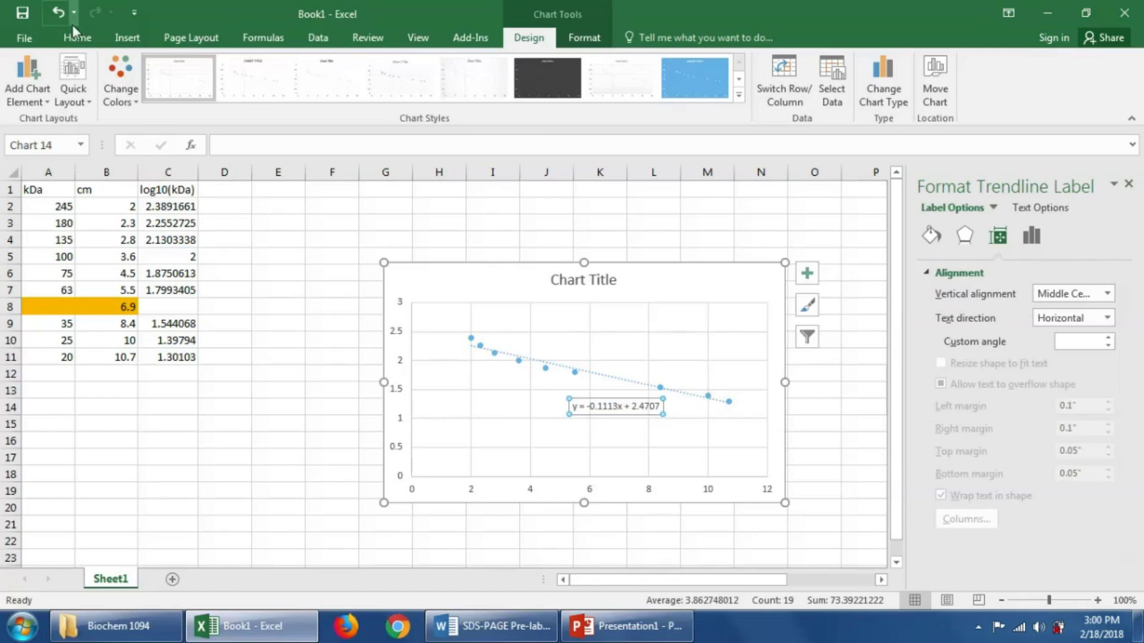
pyautogui.click(88, 43)
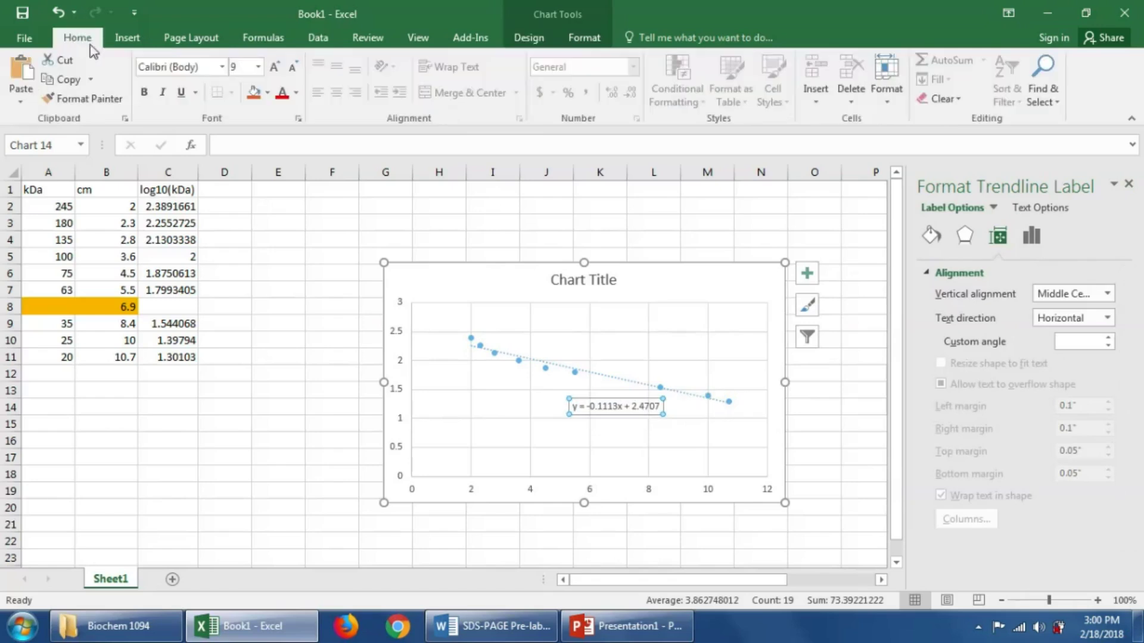
pyautogui.click(258, 67)
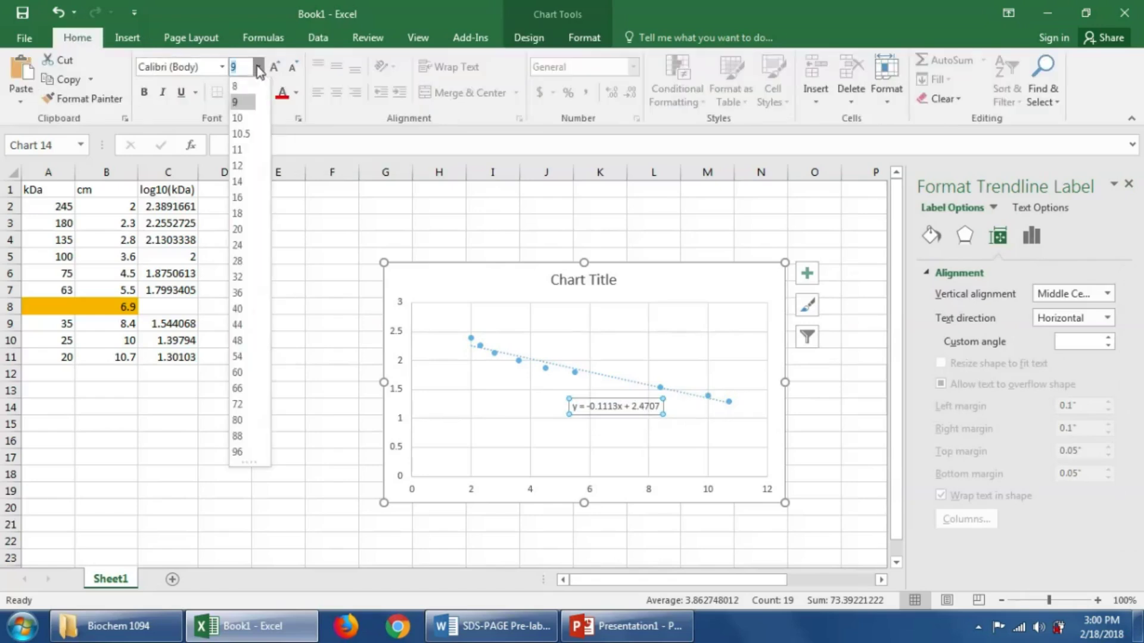
pyautogui.click(237, 165)
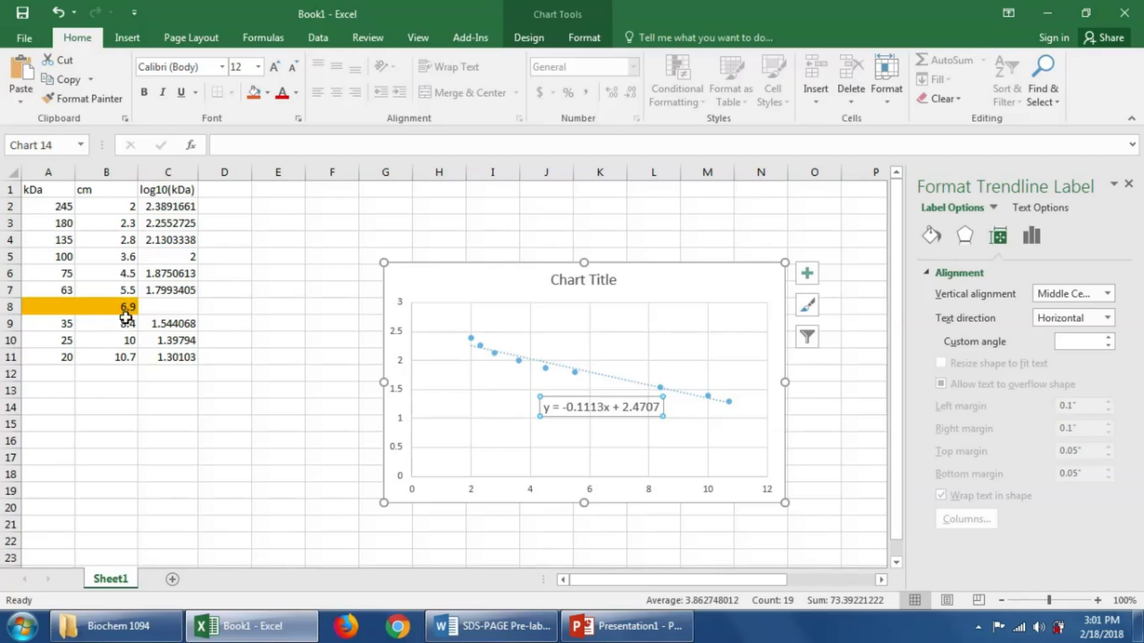
# - Delete the all-standards scatter chart along with its trendline
pyautogui.click(488, 267)
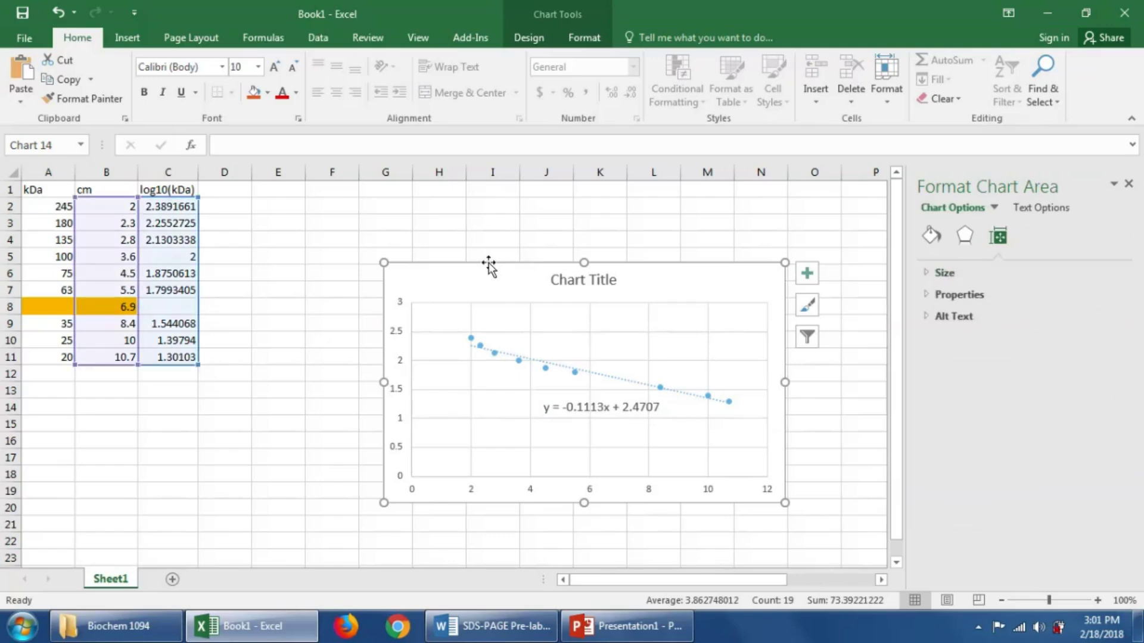
pyautogui.press('Delete')
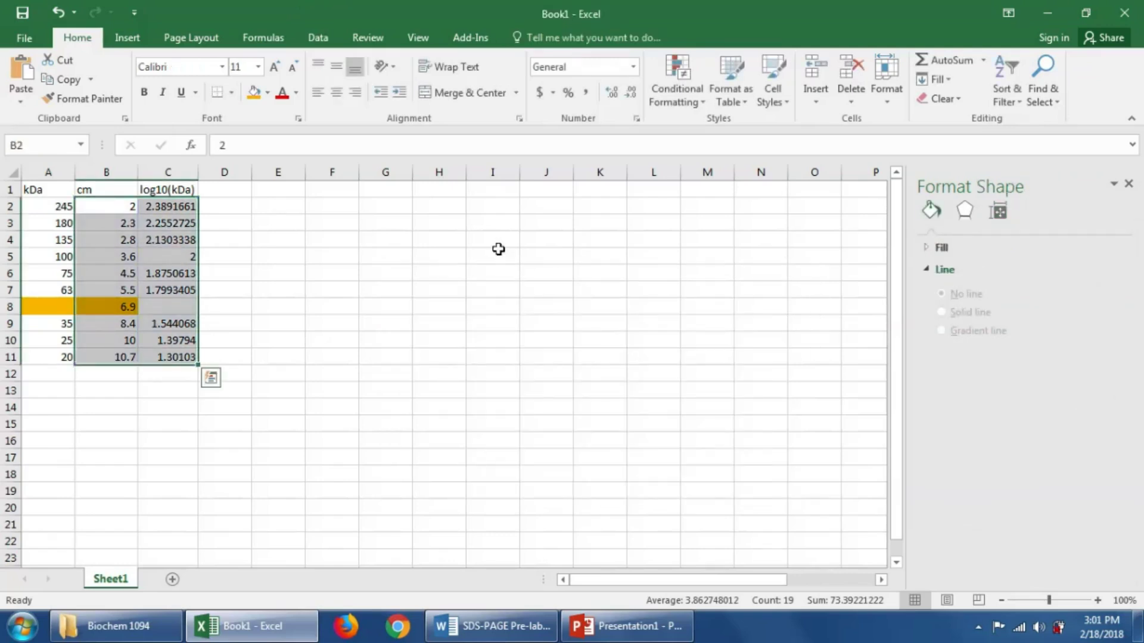
# - Plot B7:C9 as a markers-only scatter chart showing the 5.5 and 8.4 cm points
pyautogui.click(1129, 184)
pyautogui.click(518, 495)
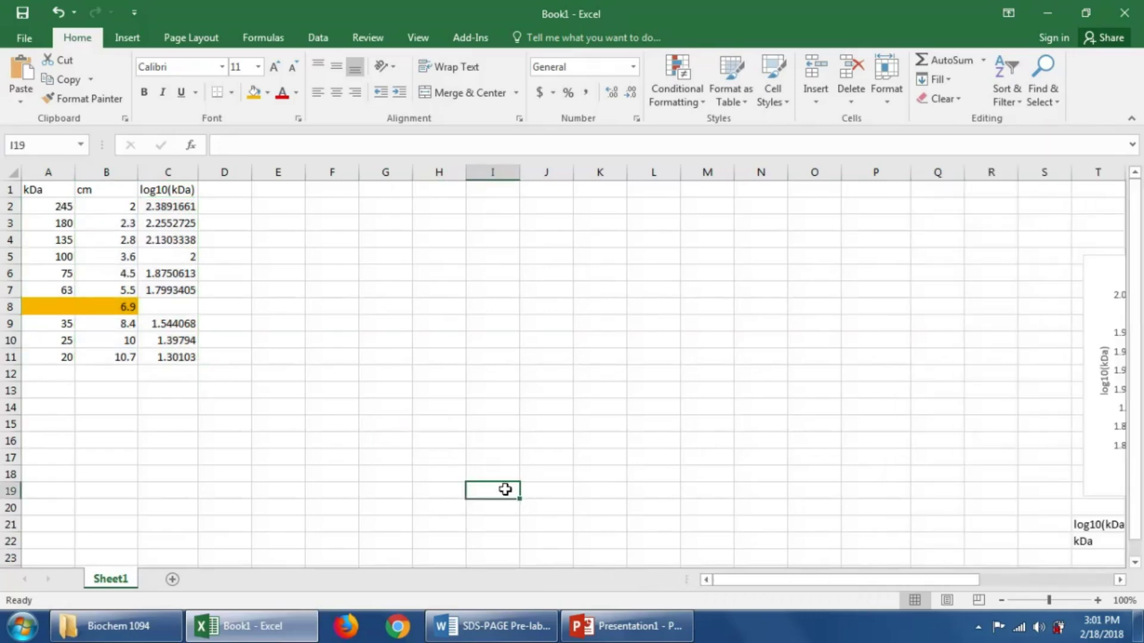
pyautogui.moveTo(105, 289); pyautogui.dragTo(153, 321)
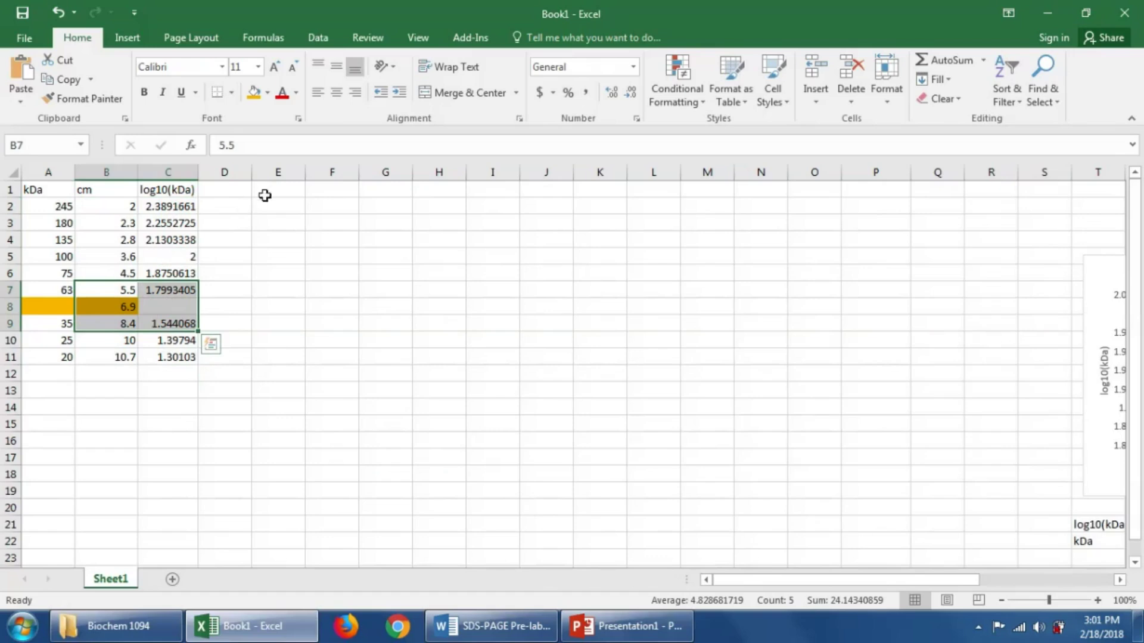
pyautogui.click(126, 41)
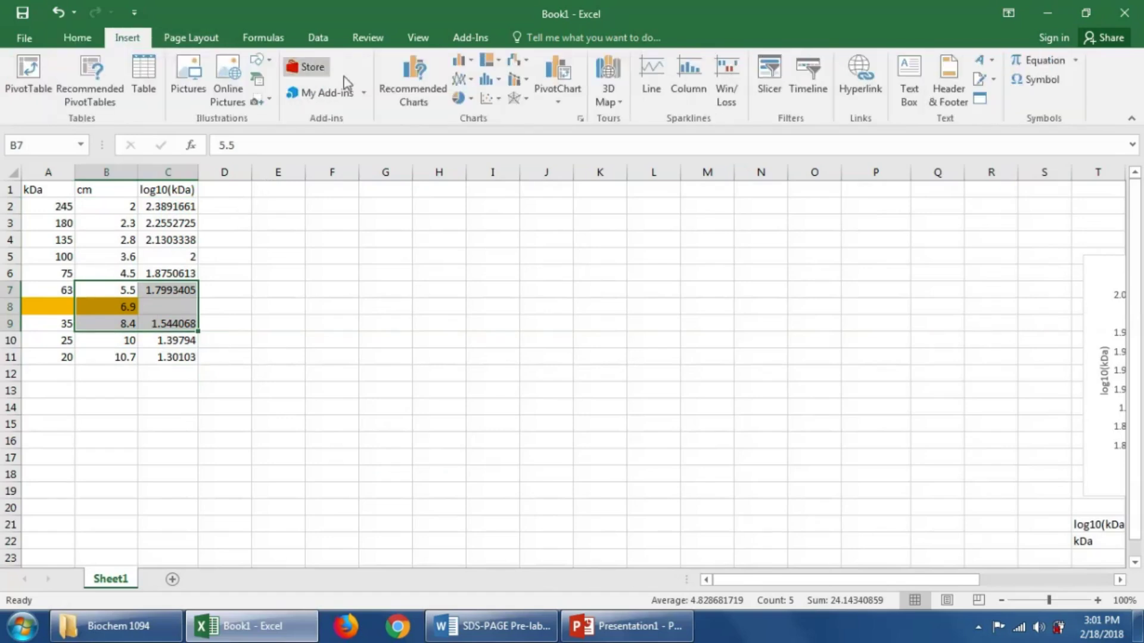
pyautogui.click(492, 101)
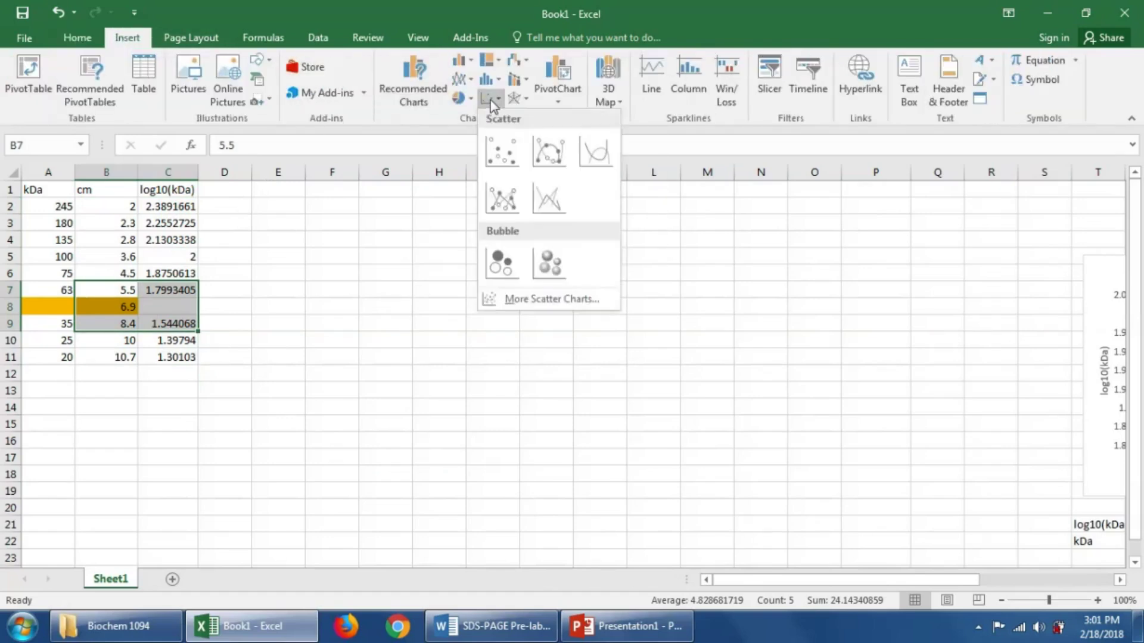
pyautogui.click(502, 151)
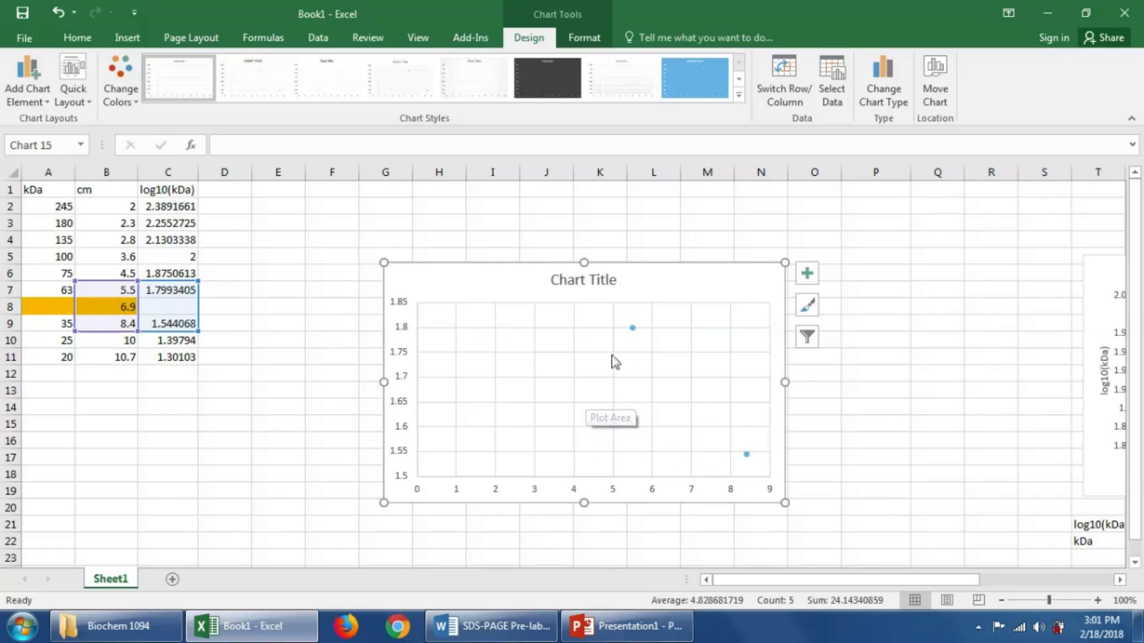
# - Add a linear trendline showing y = -0.088x + 2.2835, label moved onto the plot at 14 pt
pyautogui.click(748, 456)
pyautogui.rightClick(748, 456)
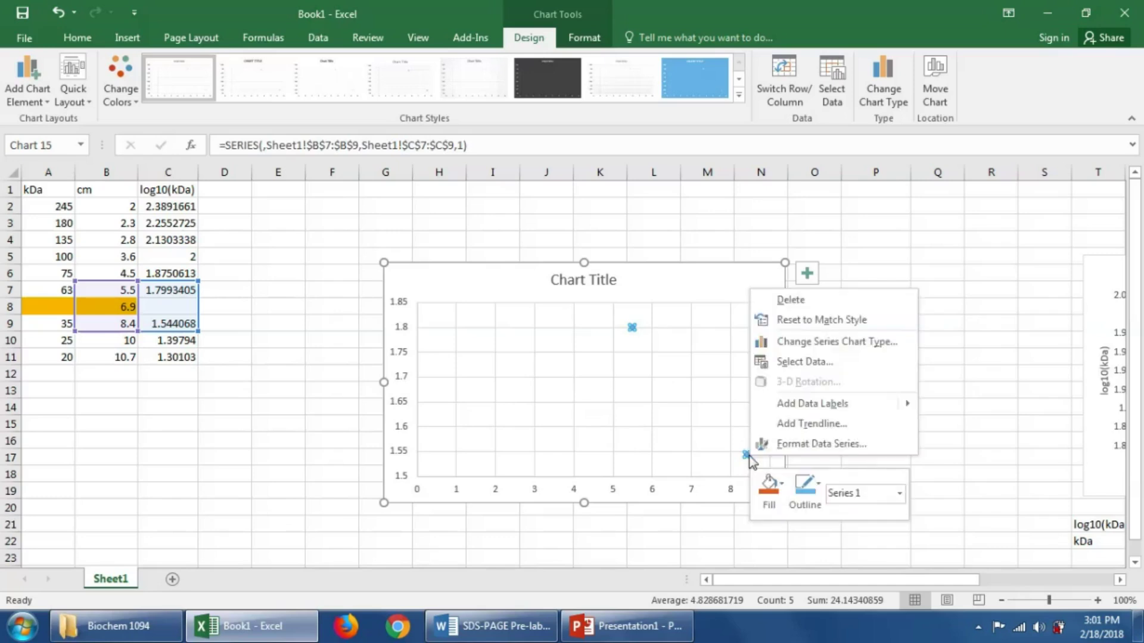
pyautogui.click(817, 430)
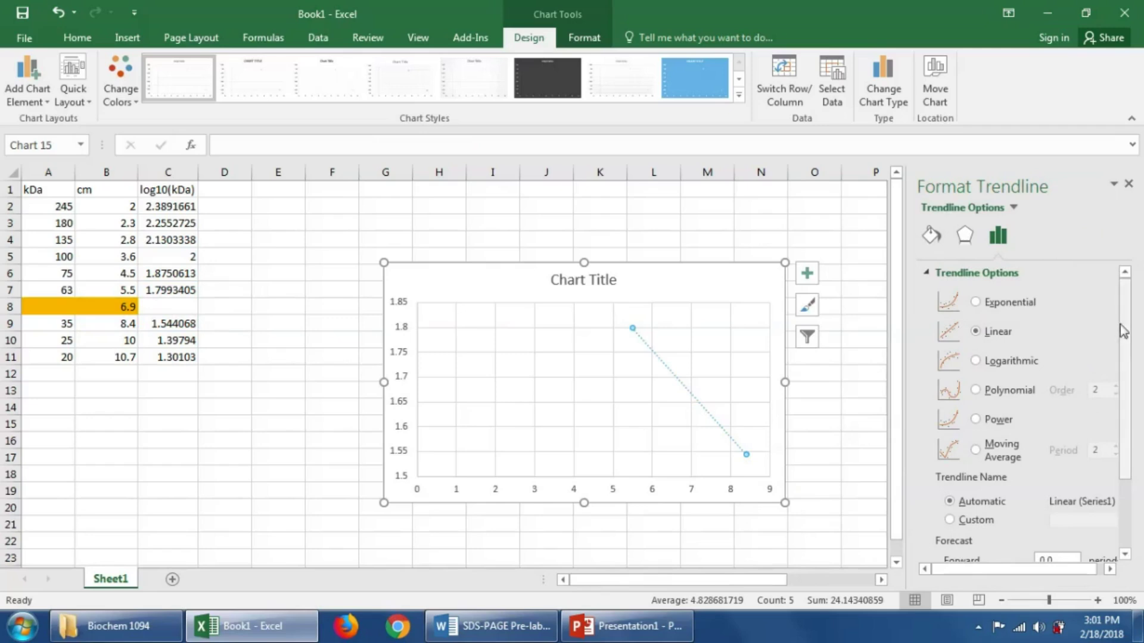
pyautogui.moveTo(1119, 333); pyautogui.dragTo(1120, 404)
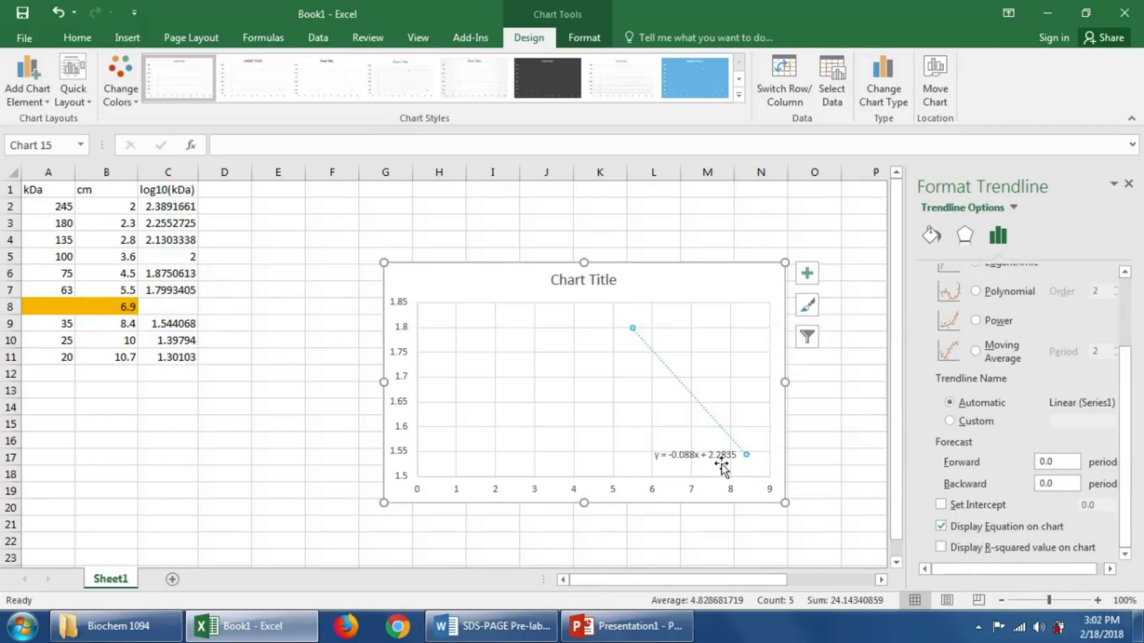
pyautogui.moveTo(691, 455); pyautogui.dragTo(608, 441)
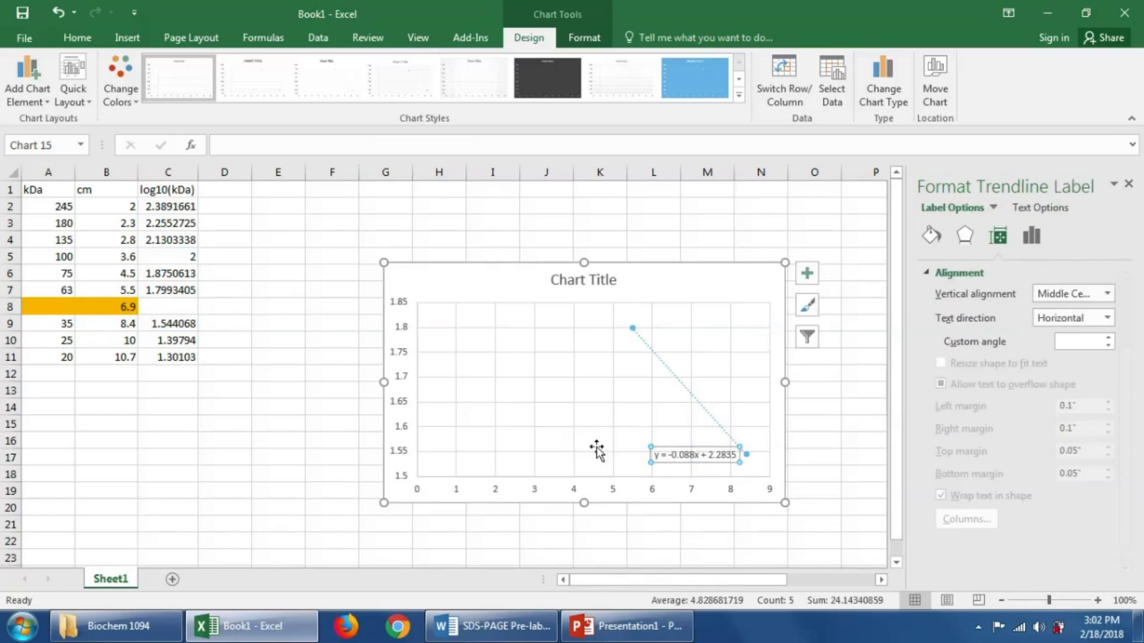
pyautogui.click(72, 44)
pyautogui.click(258, 67)
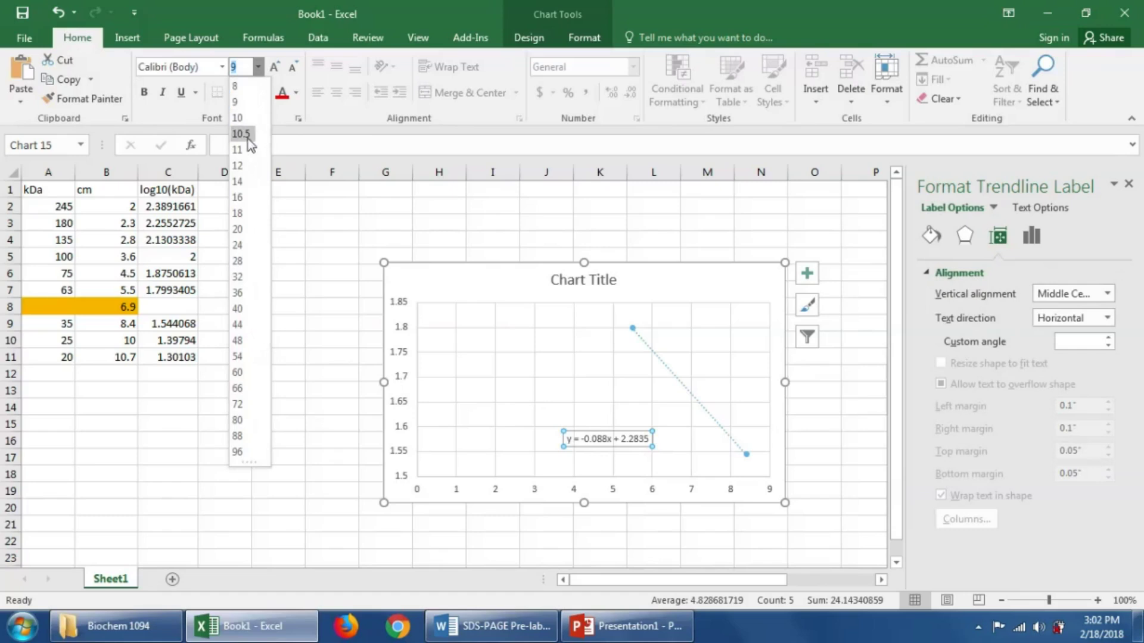
pyautogui.click(240, 180)
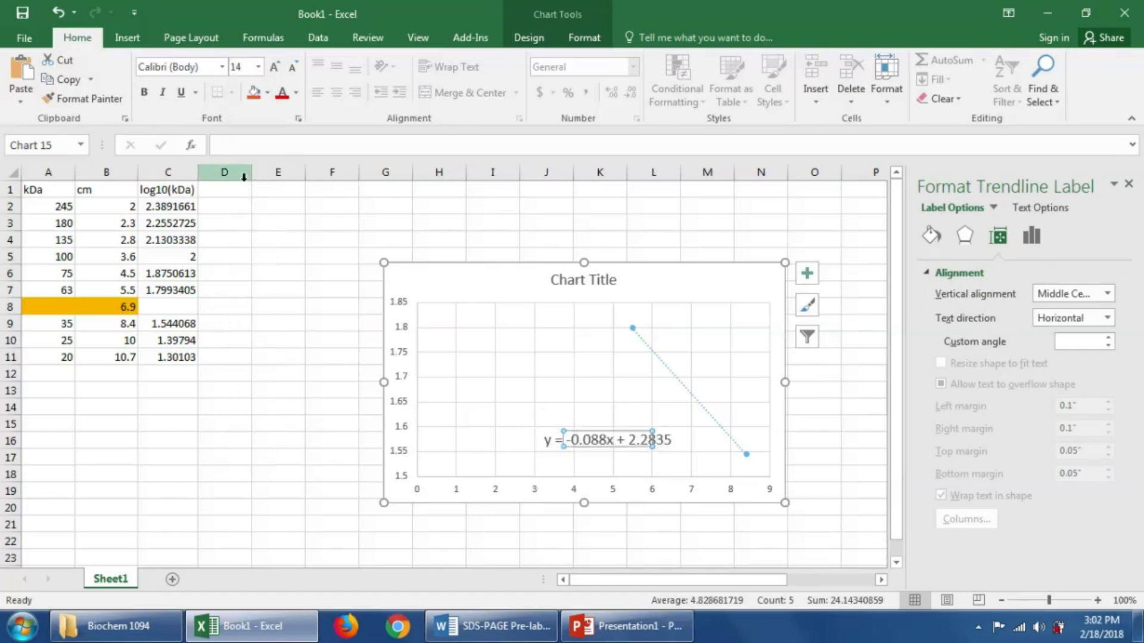
# - Enter =-0.088*B8+2.2835 in C8, giving band A's log10(kDa) of 1.6763
pyautogui.scroll(-1, 281, 472)
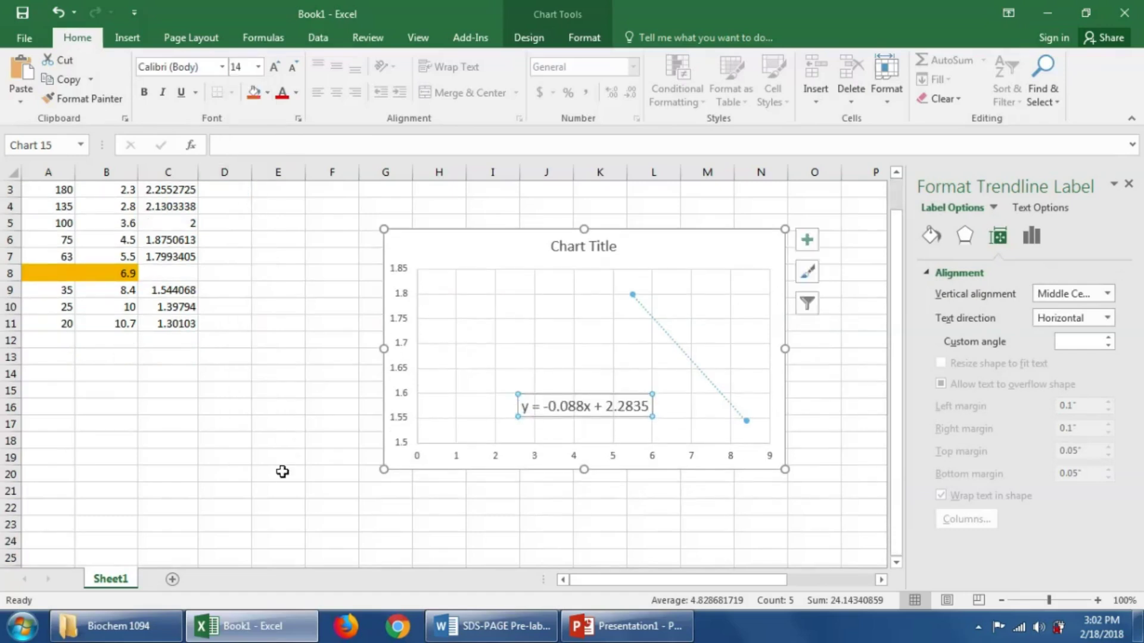
pyautogui.scroll(1, 245, 483)
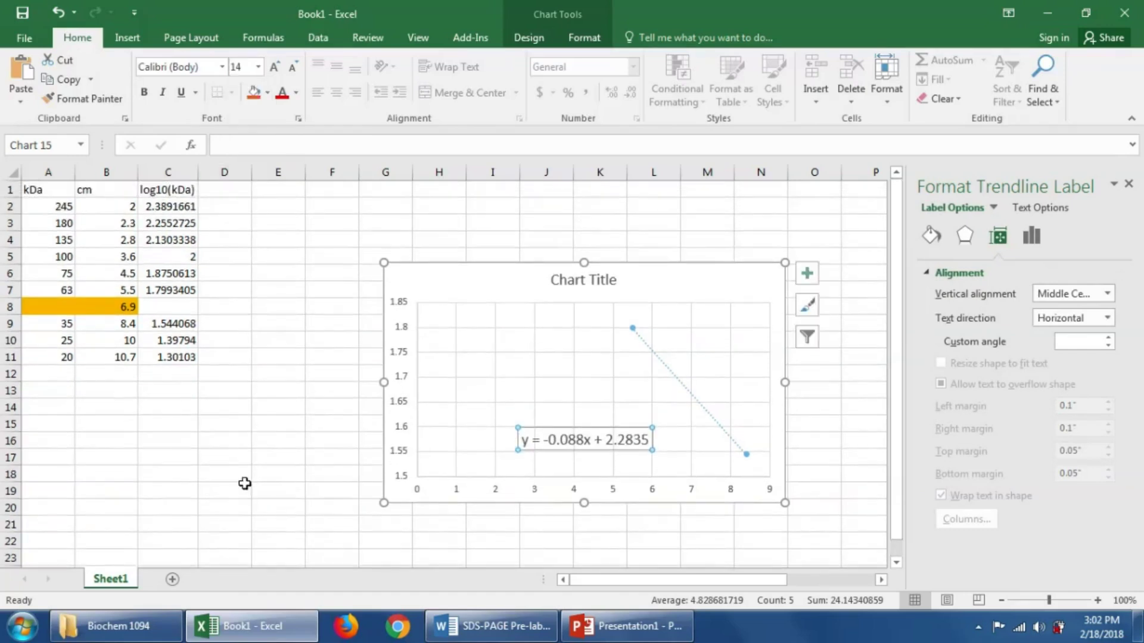
pyautogui.click(143, 456)
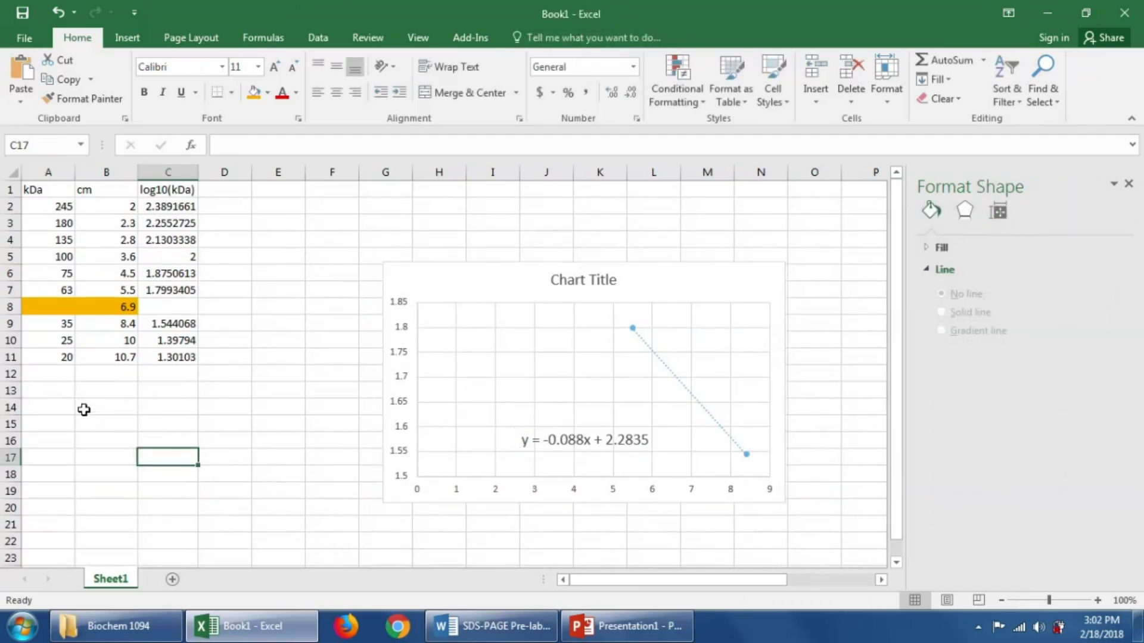
pyautogui.click(155, 308)
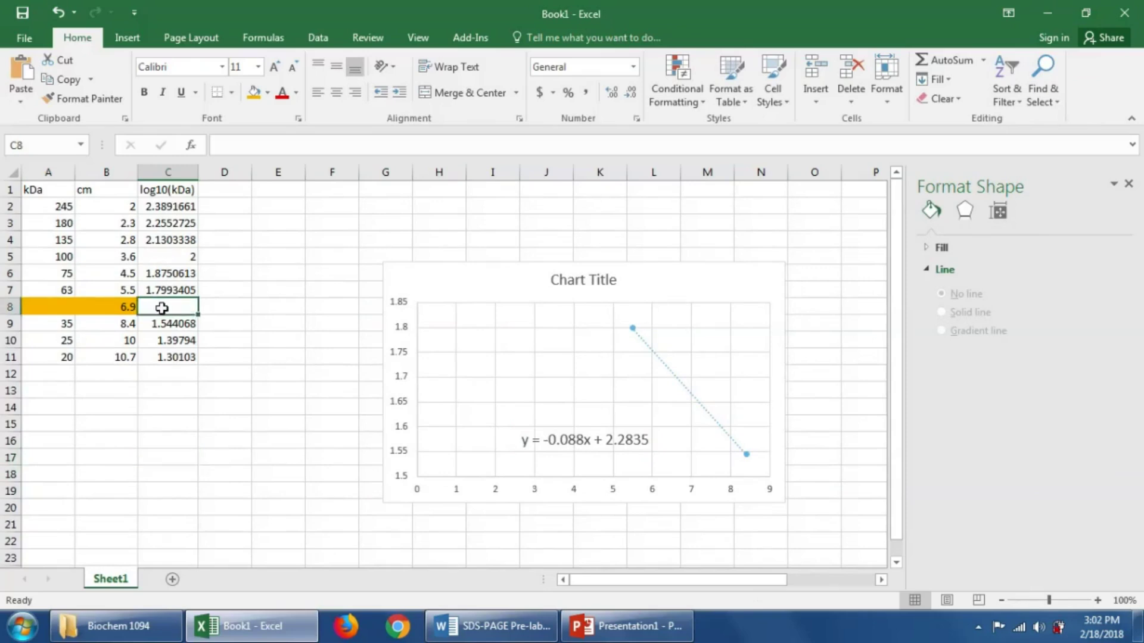
pyautogui.write('=')
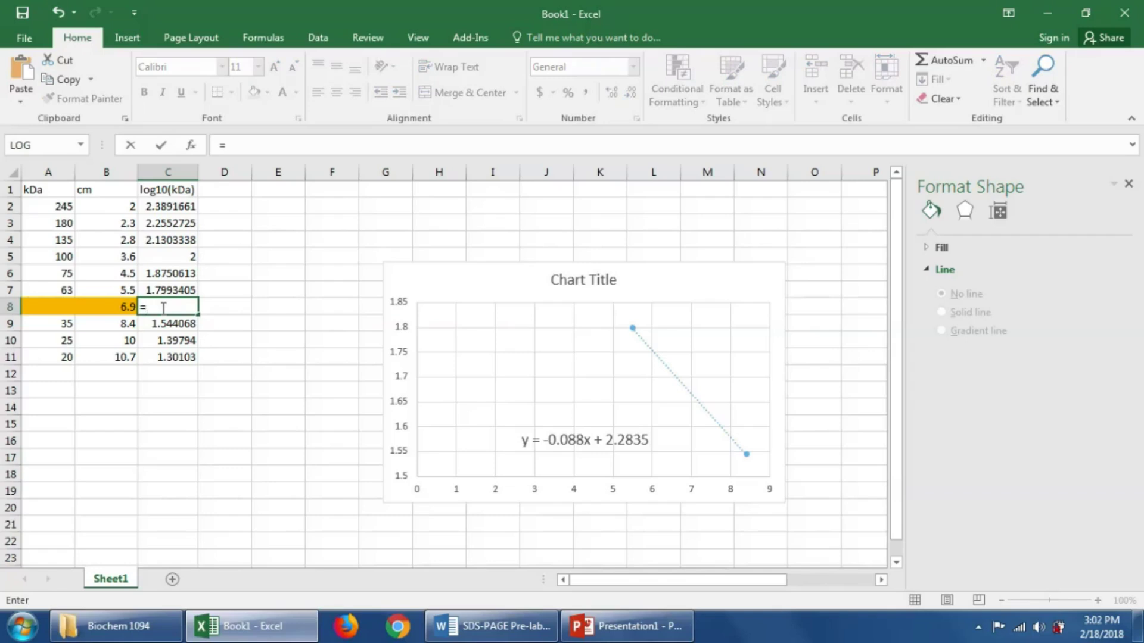
pyautogui.write('-0.088')
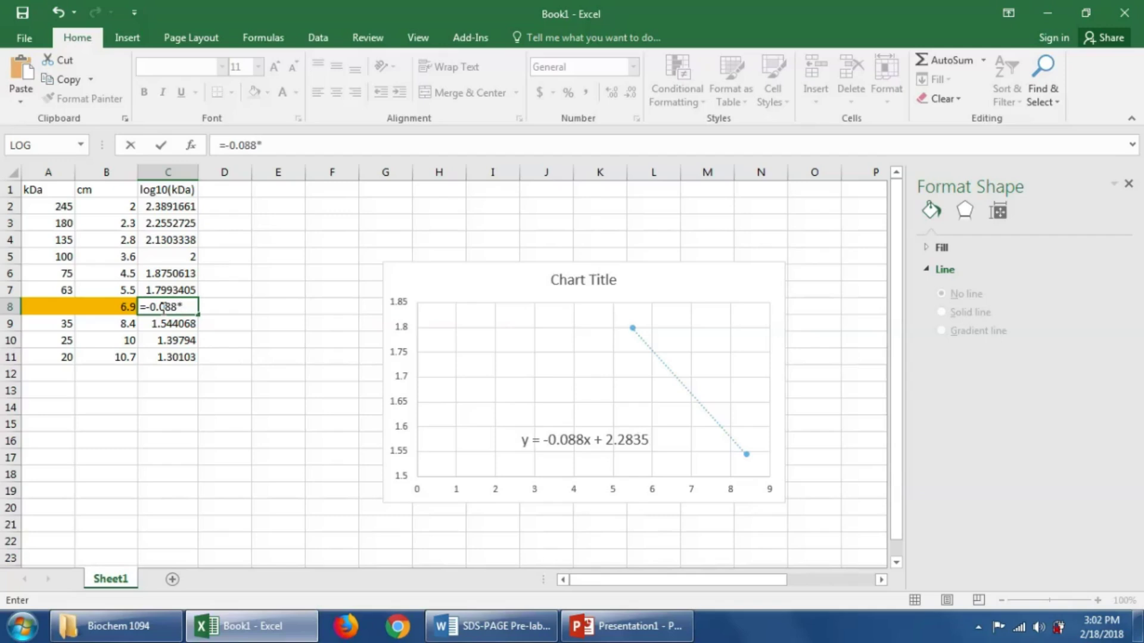
pyautogui.write('*')
pyautogui.click(120, 307)
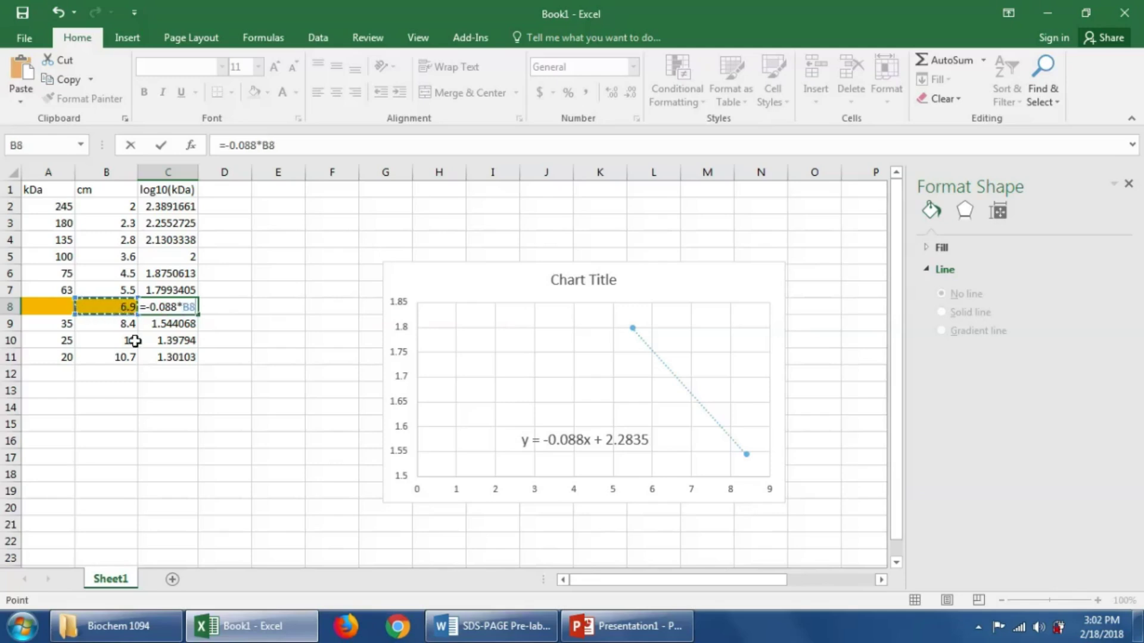
pyautogui.write('+2.')
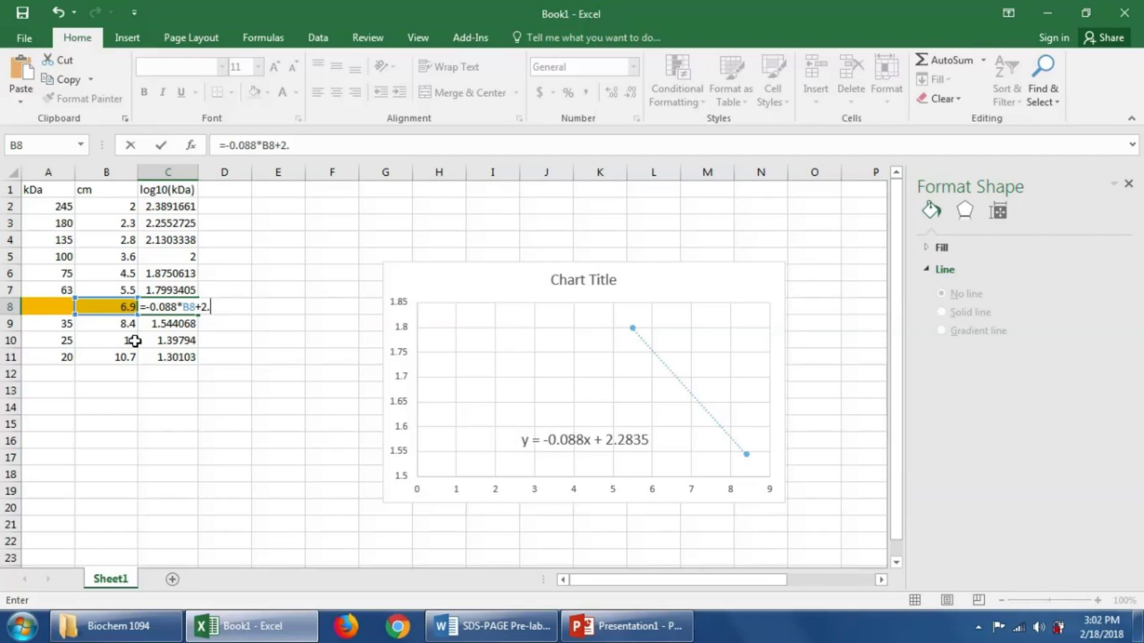
pyautogui.write('2835')
pyautogui.press('Return')
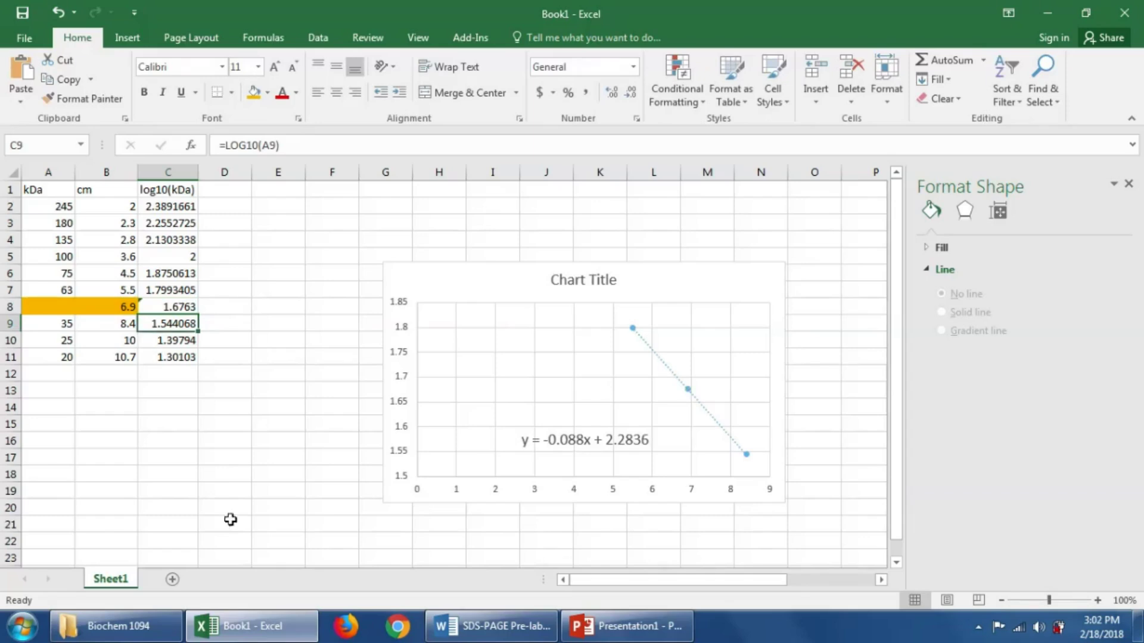
pyautogui.click(193, 453)
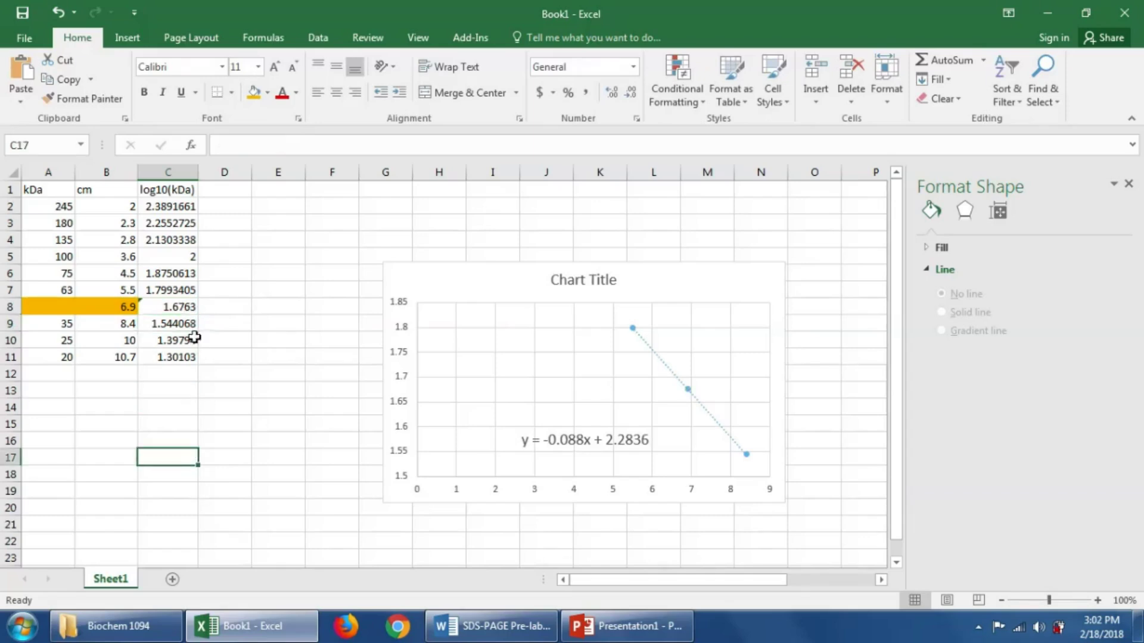
# - Enter =POWER(10,C8) in A8, giving band A's molecular weight of 47.45697 kDa
pyautogui.click(181, 308)
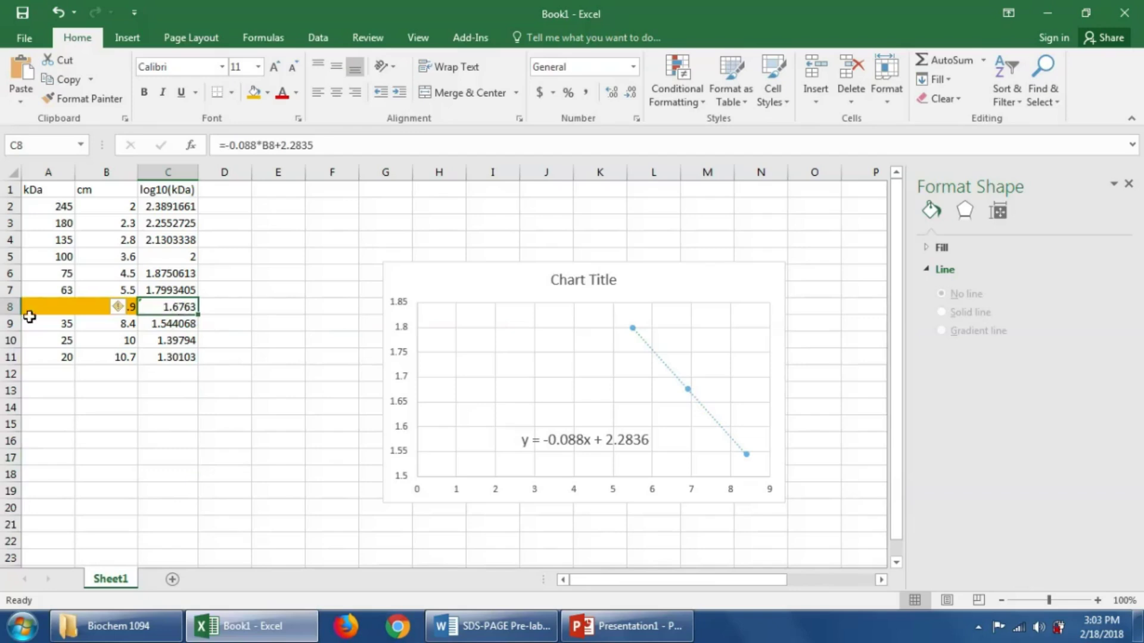
pyautogui.click(48, 307)
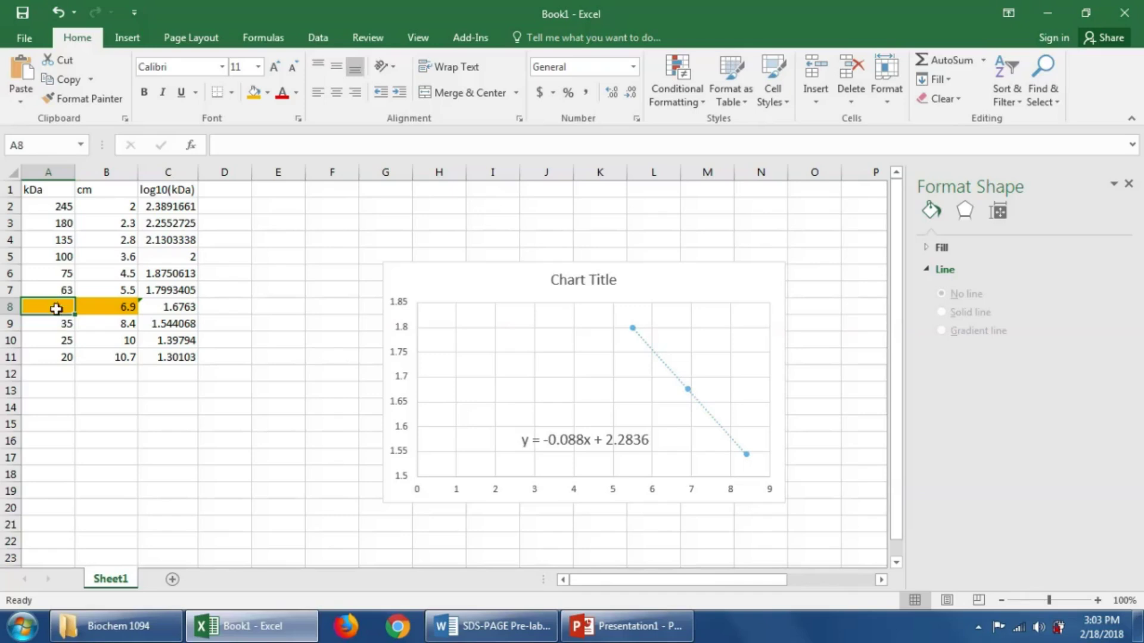
pyautogui.write('=')
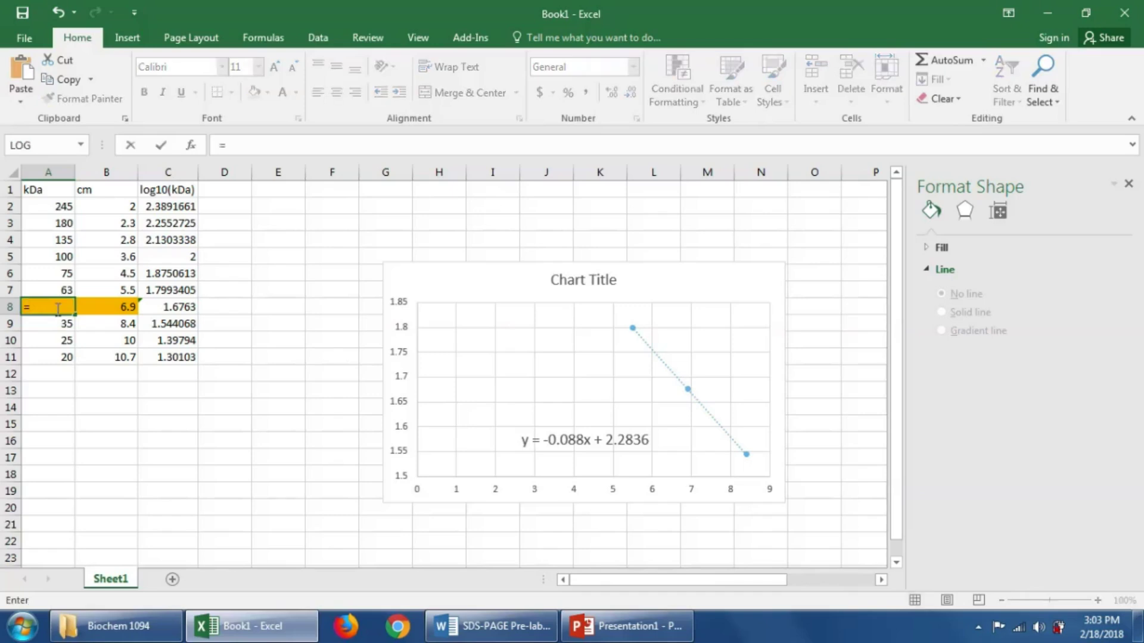
pyautogui.click(80, 145)
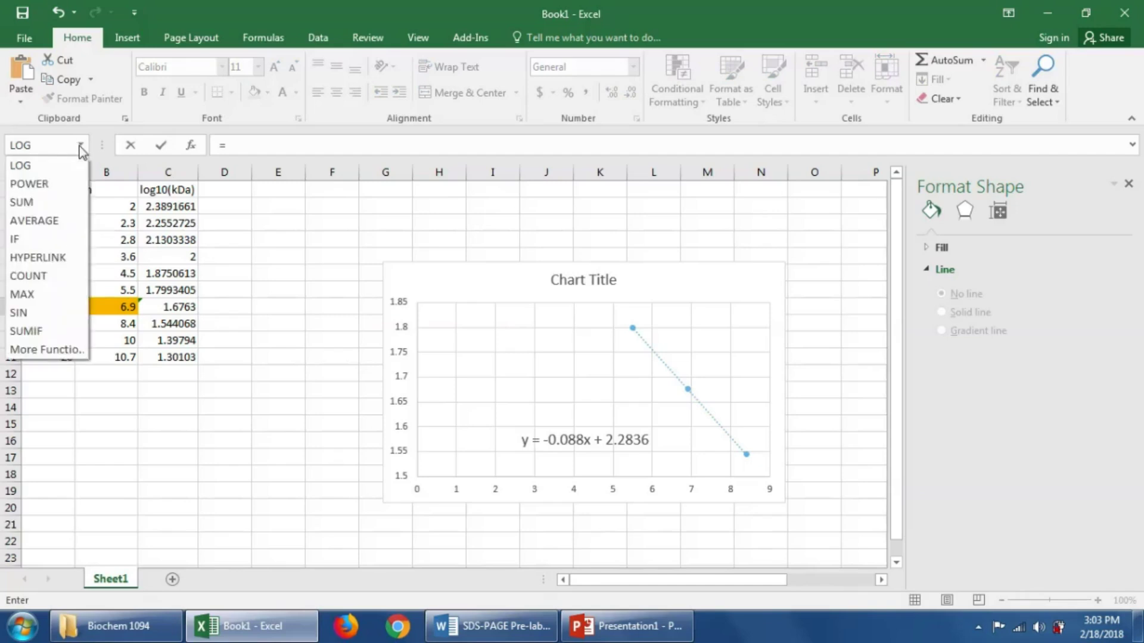
pyautogui.click(36, 184)
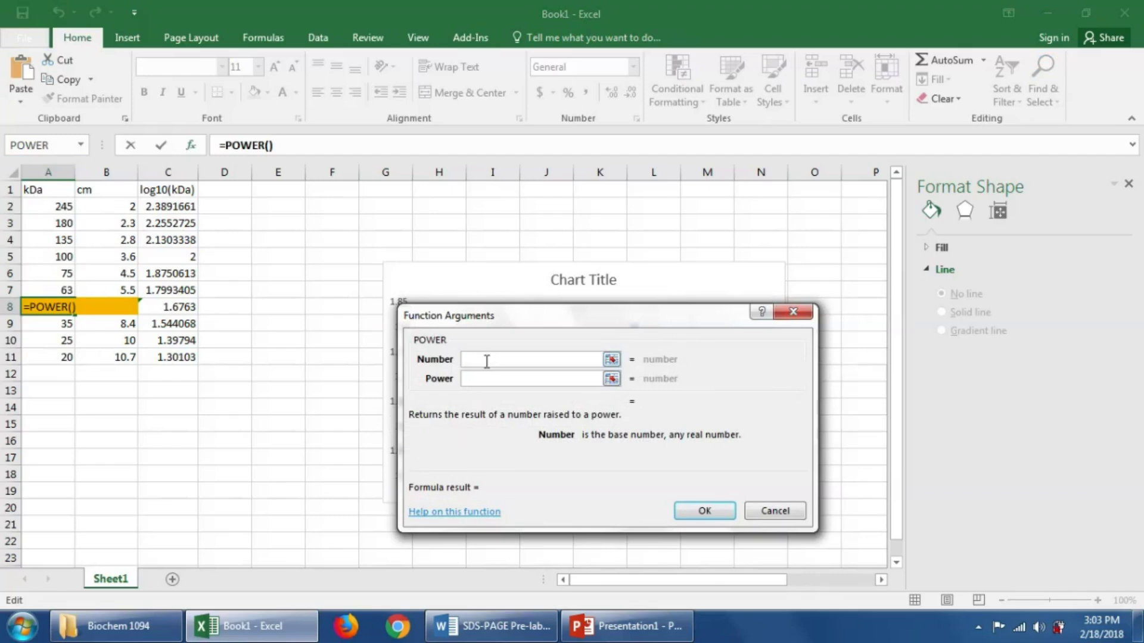
pyautogui.write('10')
pyautogui.click(498, 379)
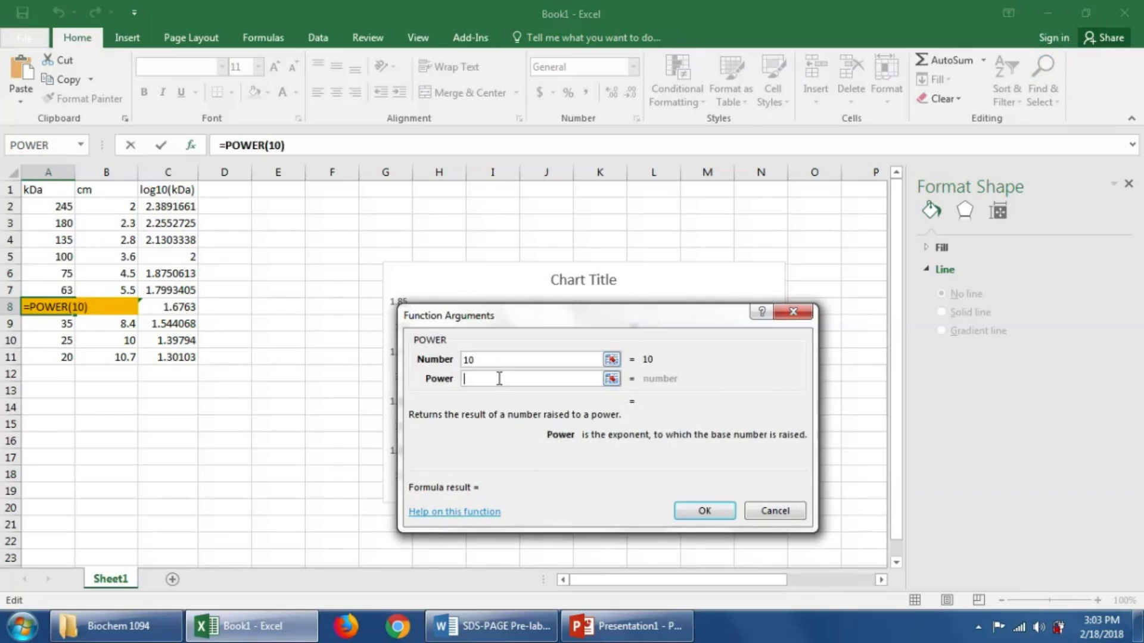
pyautogui.click(180, 307)
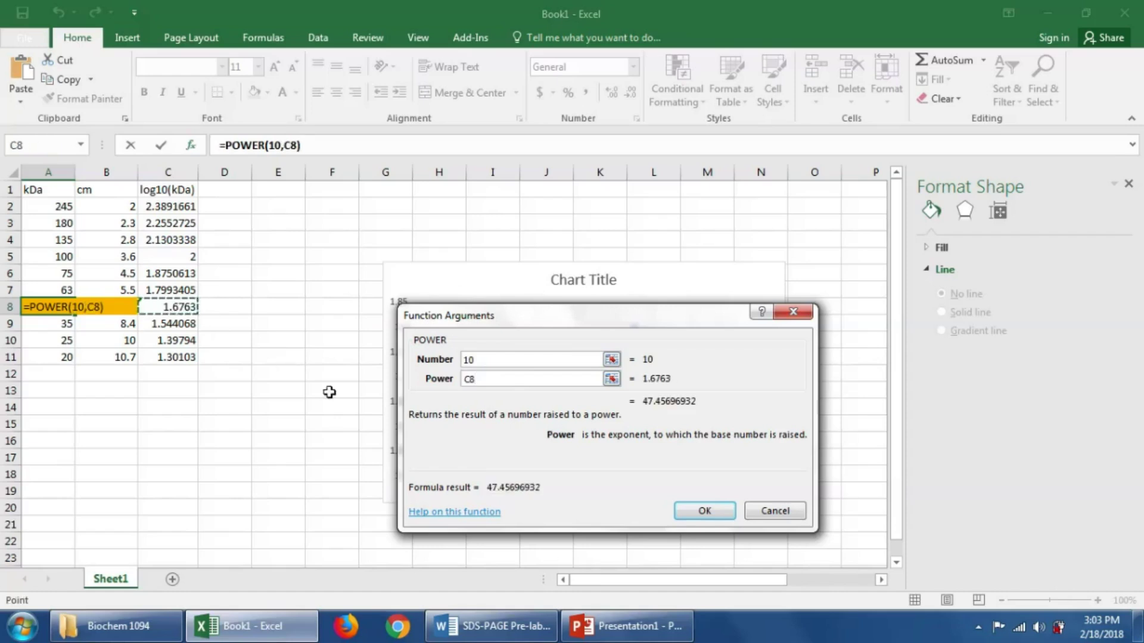
pyautogui.click(703, 513)
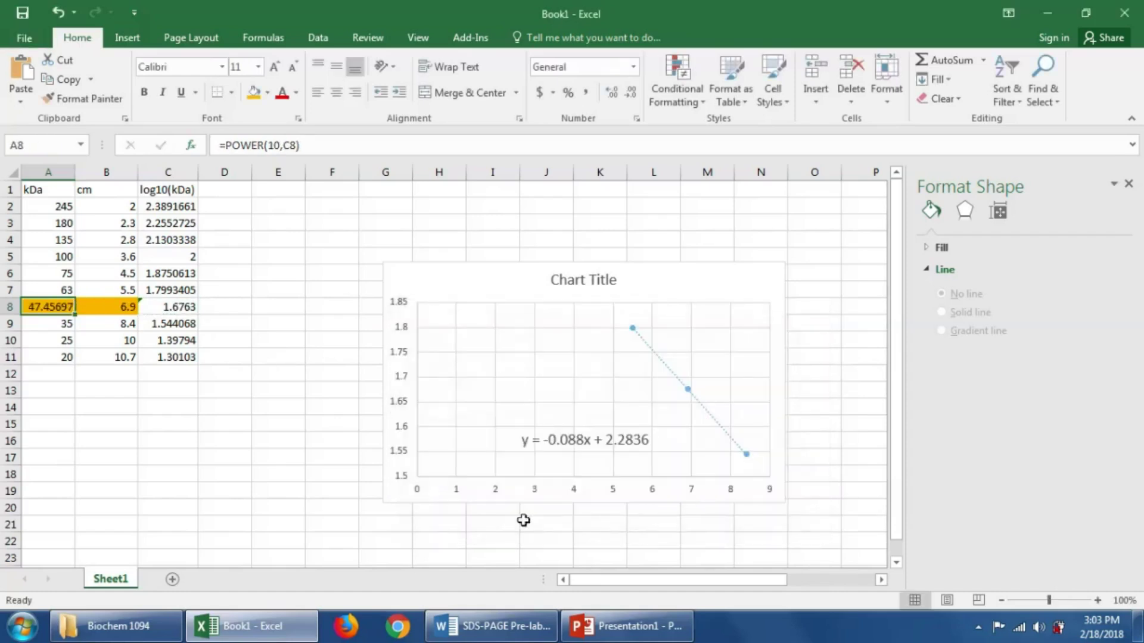
pyautogui.click(62, 424)
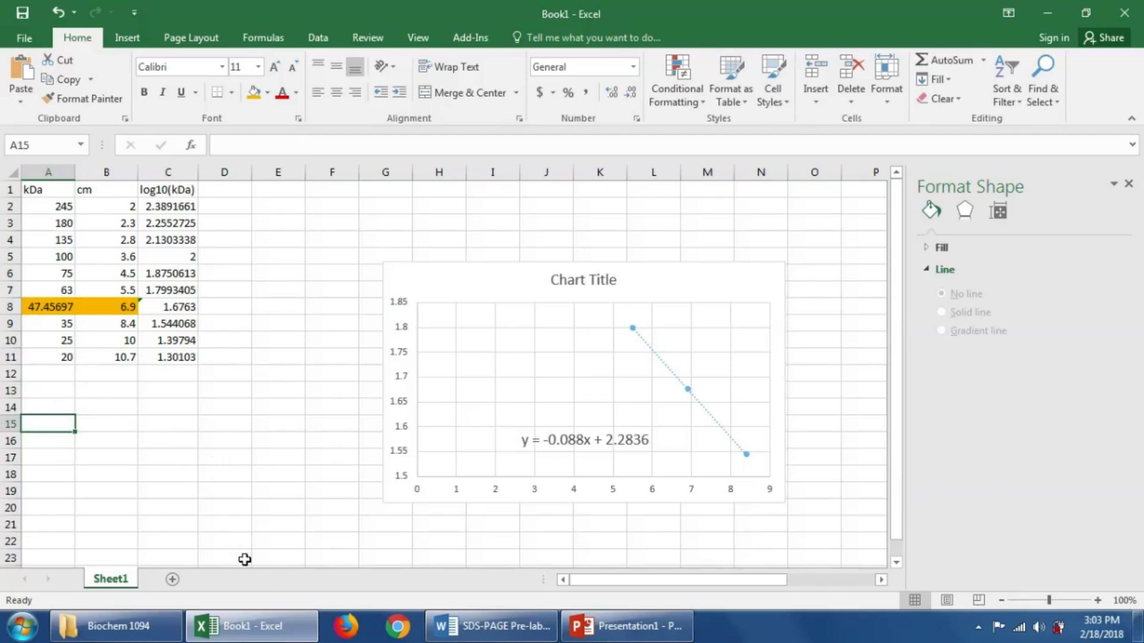
pyautogui.click(491, 625)
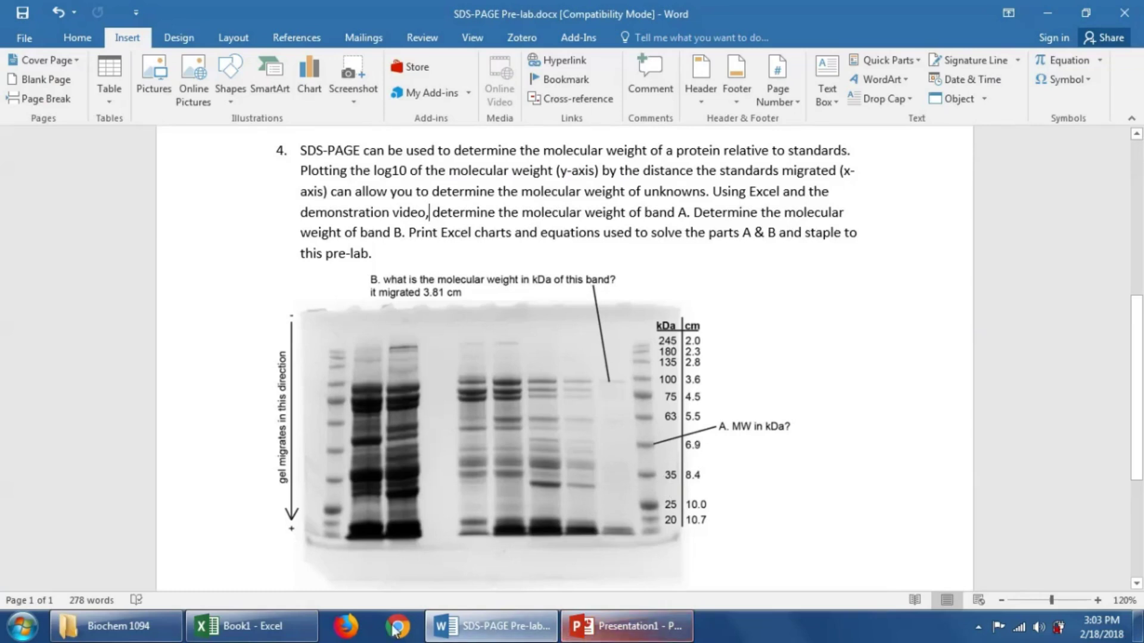
pyautogui.click(251, 626)
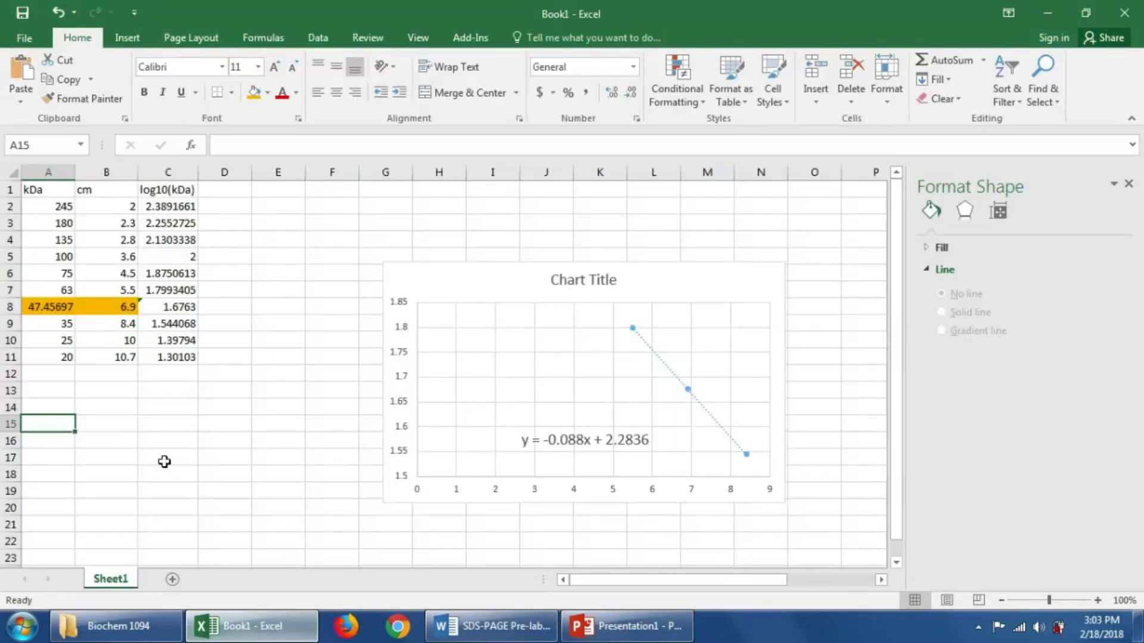
pyautogui.click(42, 308)
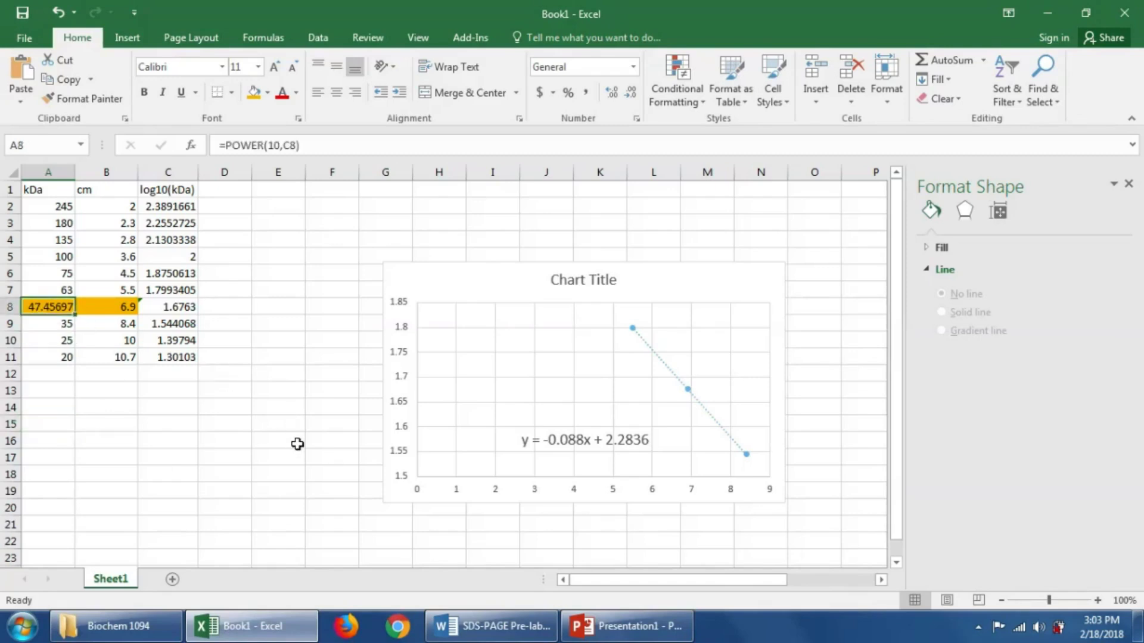
pyautogui.click(476, 616)
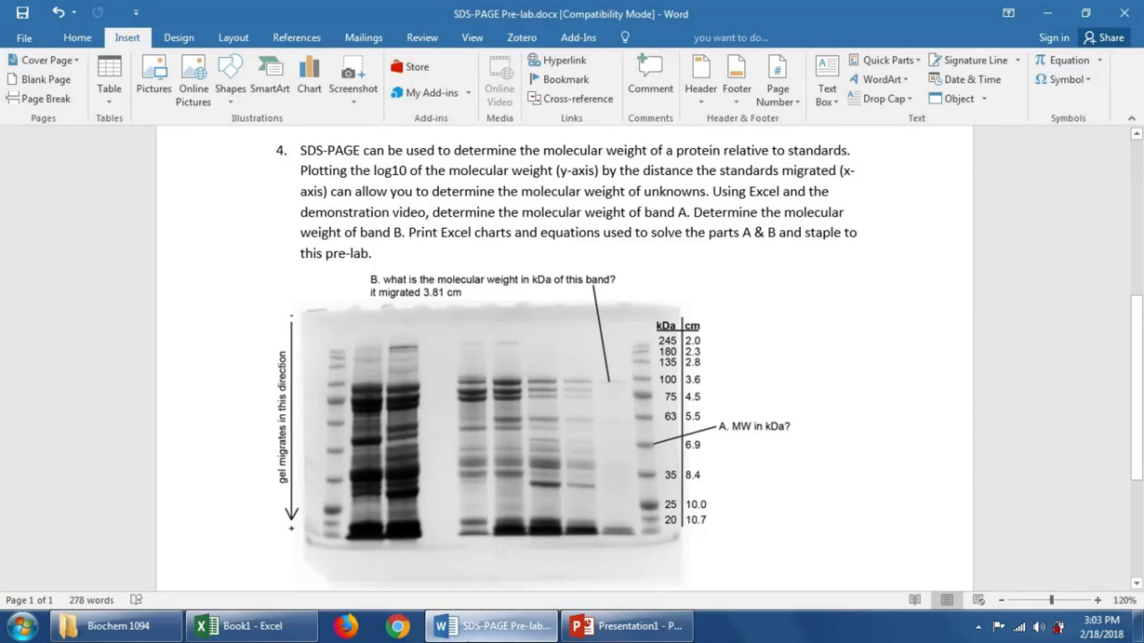
pyautogui.click(256, 626)
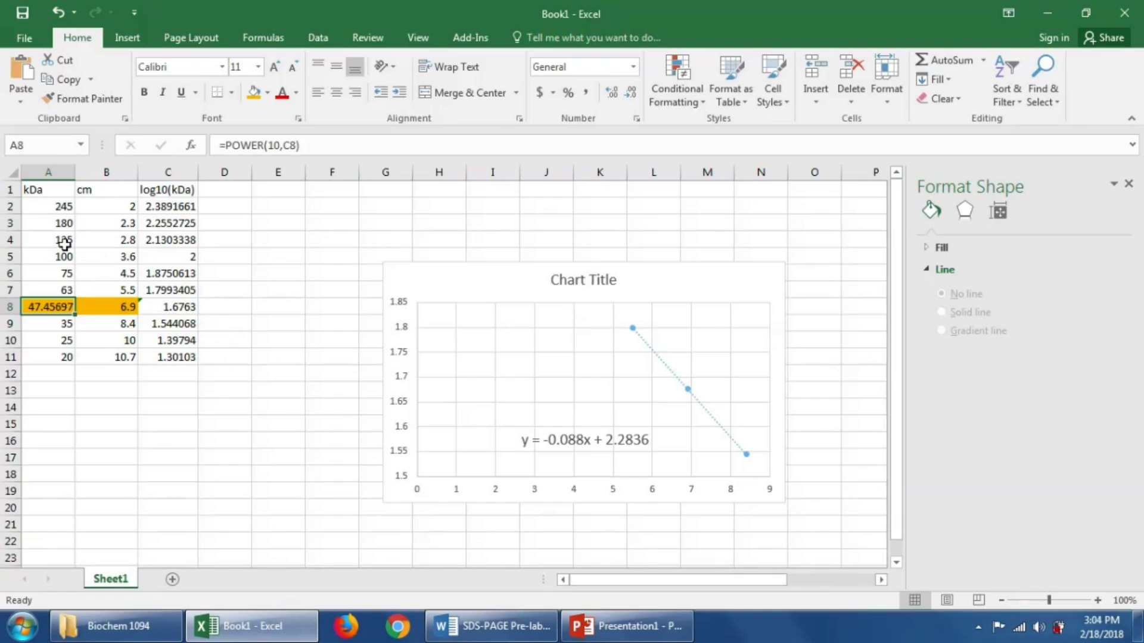
pyautogui.moveTo(128, 240); pyautogui.dragTo(158, 260)
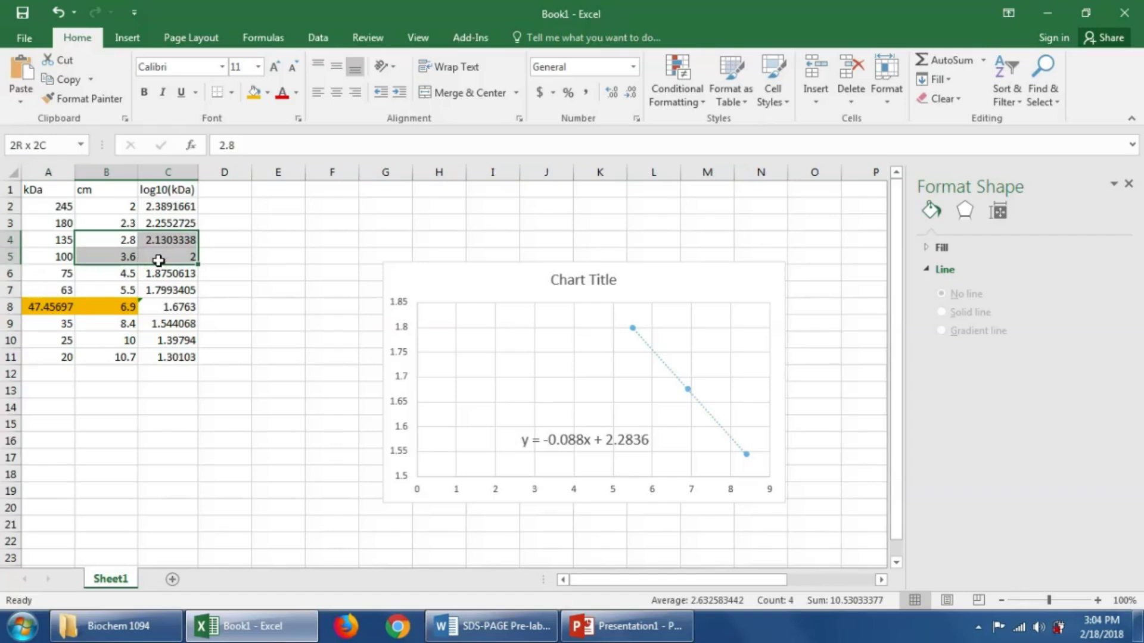
pyautogui.moveTo(159, 260)
pyautogui.mouseDown()
pyautogui.moveTo(151, 273)
pyautogui.moveTo(165, 276)
pyautogui.mouseUp()
pyautogui.click(119, 257)
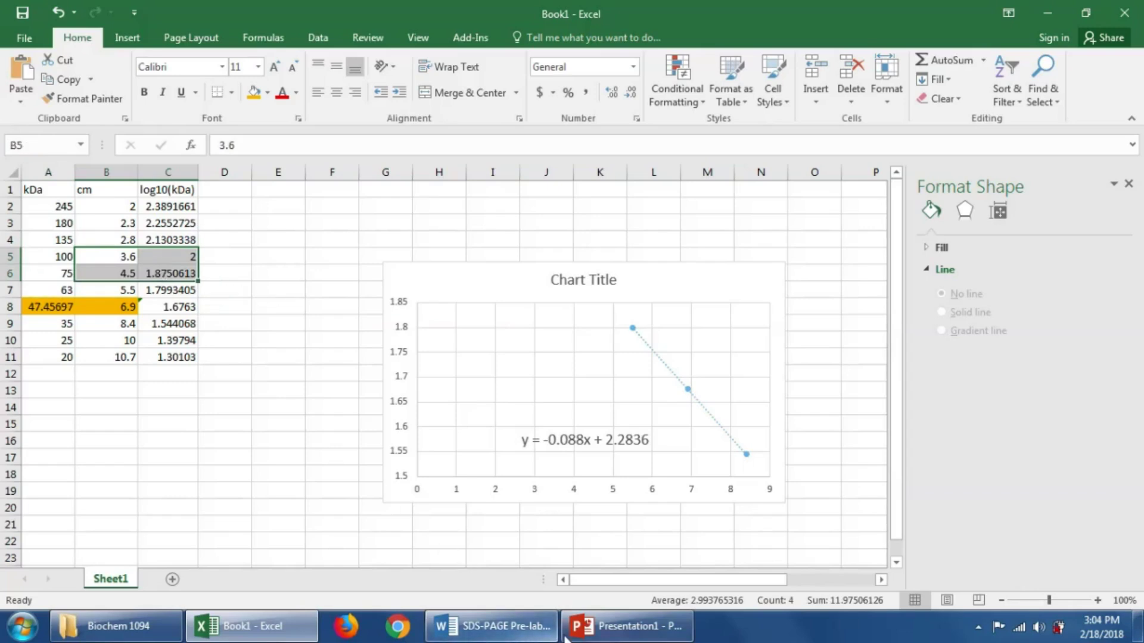
pyautogui.click(127, 37)
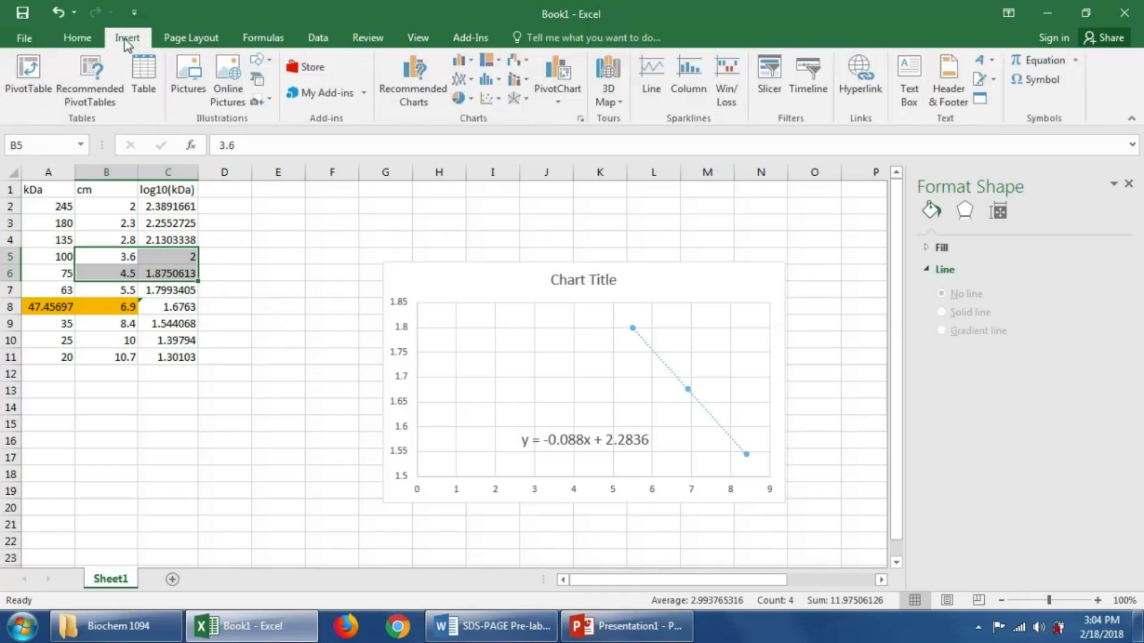
pyautogui.click(488, 100)
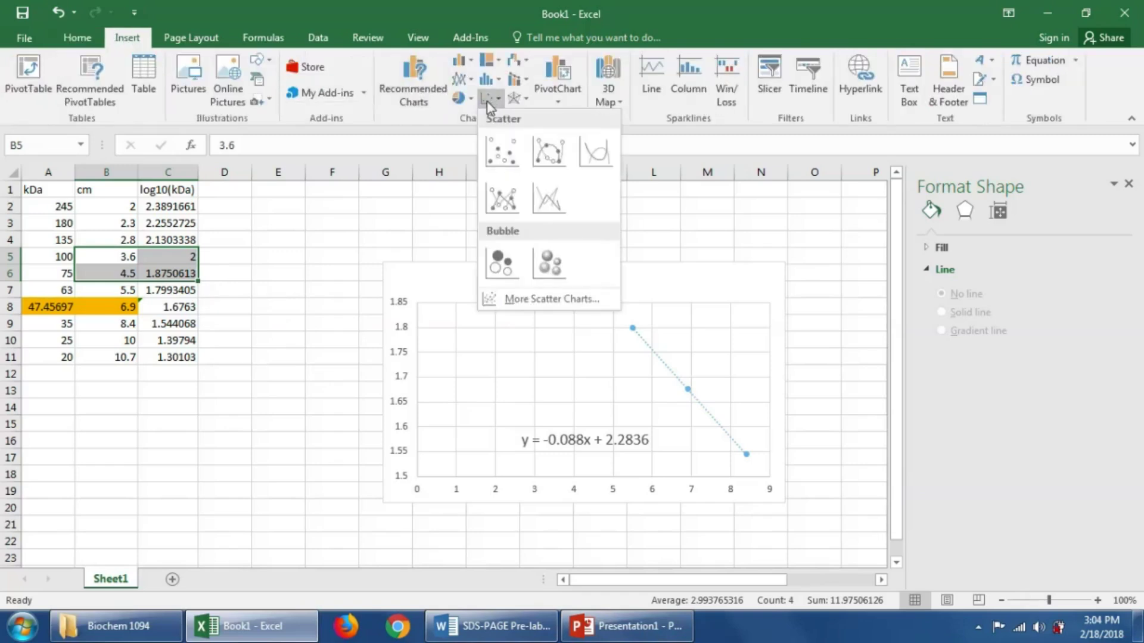
pyautogui.click(500, 157)
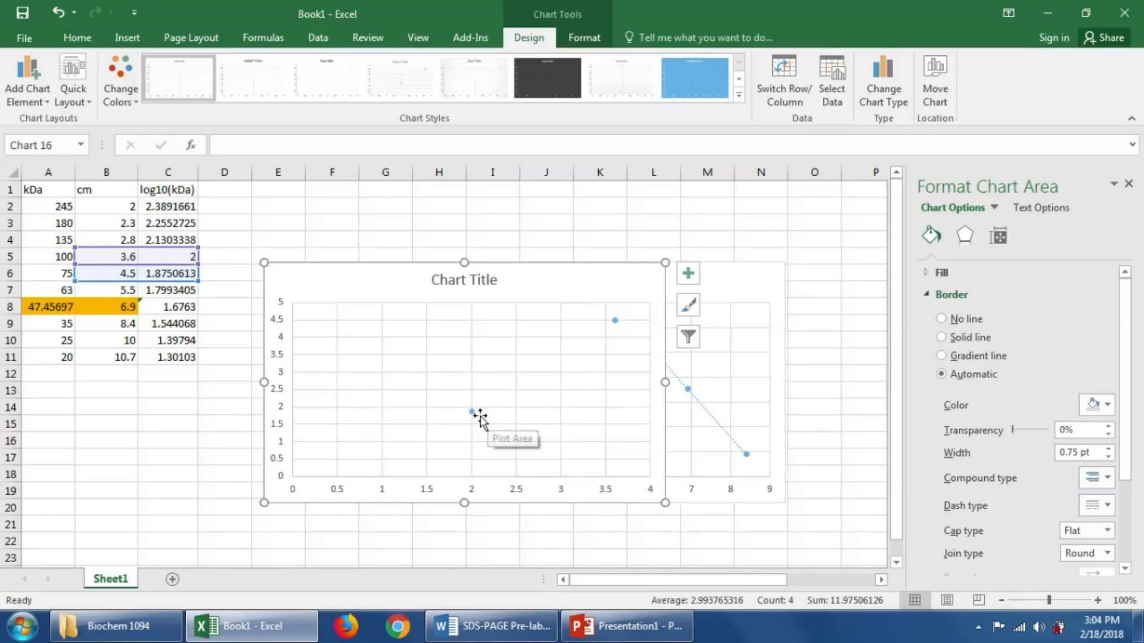
pyautogui.moveTo(480, 422)
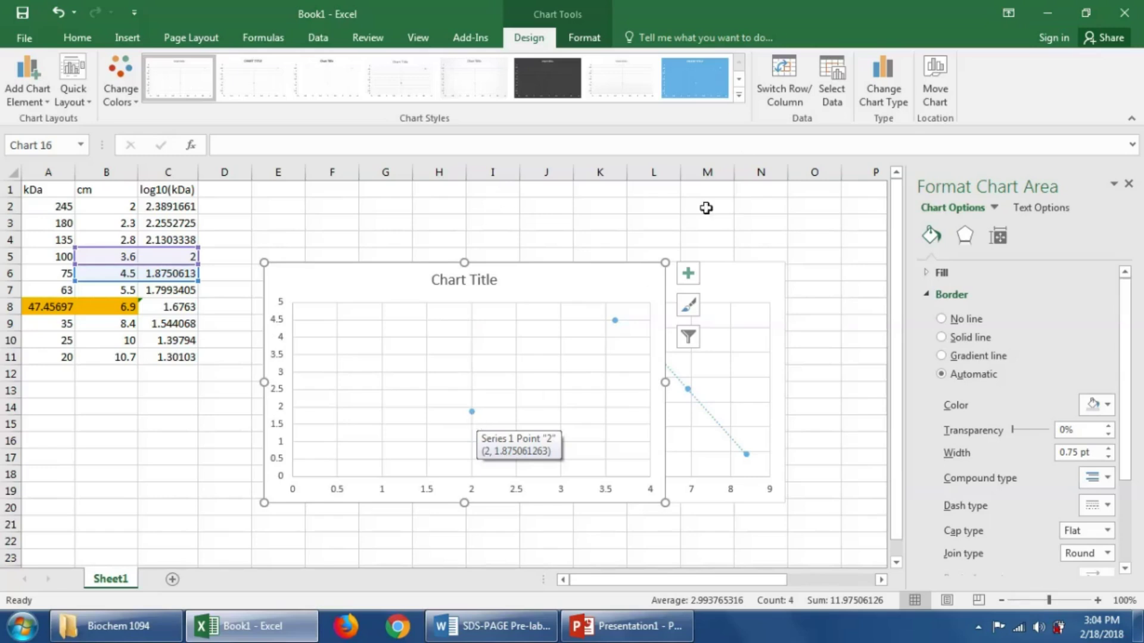
pyautogui.click(791, 99)
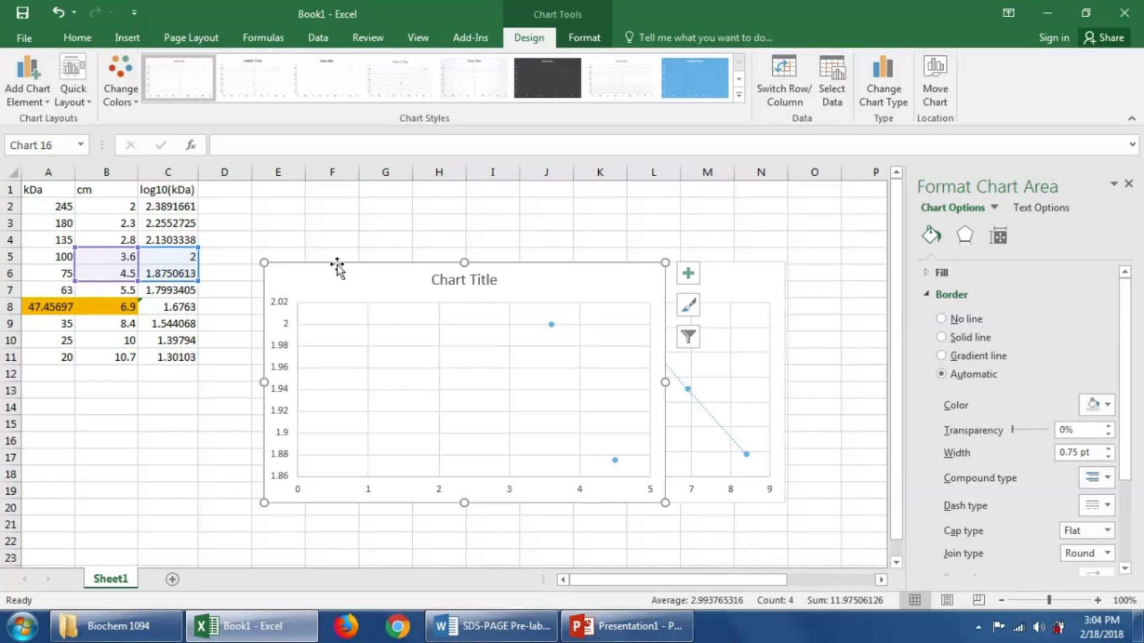
pyautogui.press('Delete')
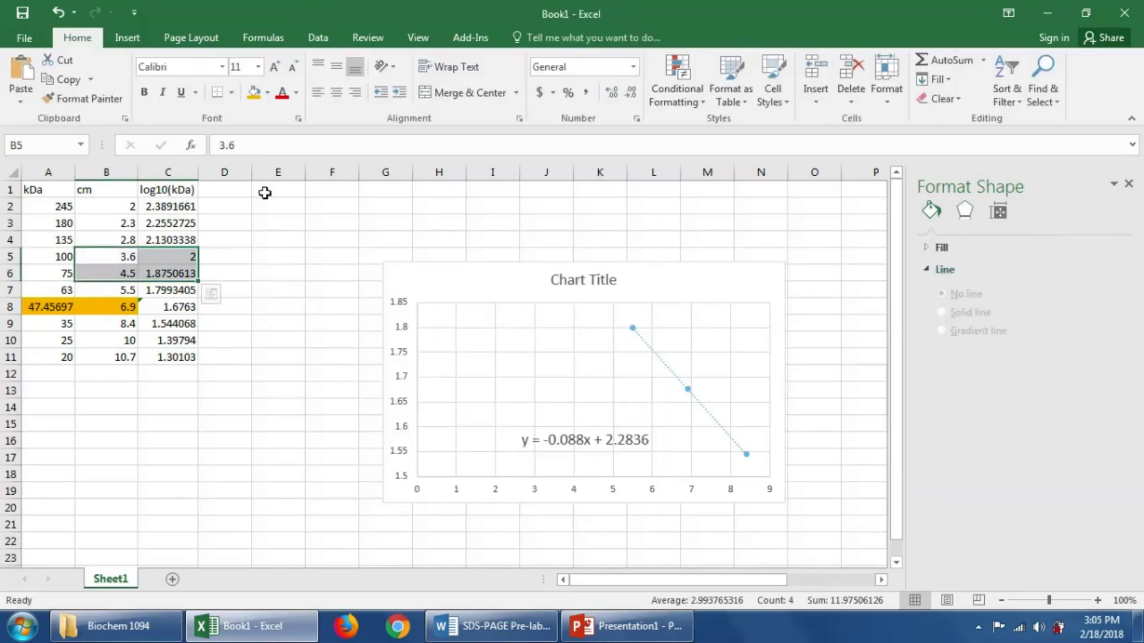
# - Add the horizontal axis title 'migration (cm)' to the chart
pyautogui.click(557, 450)
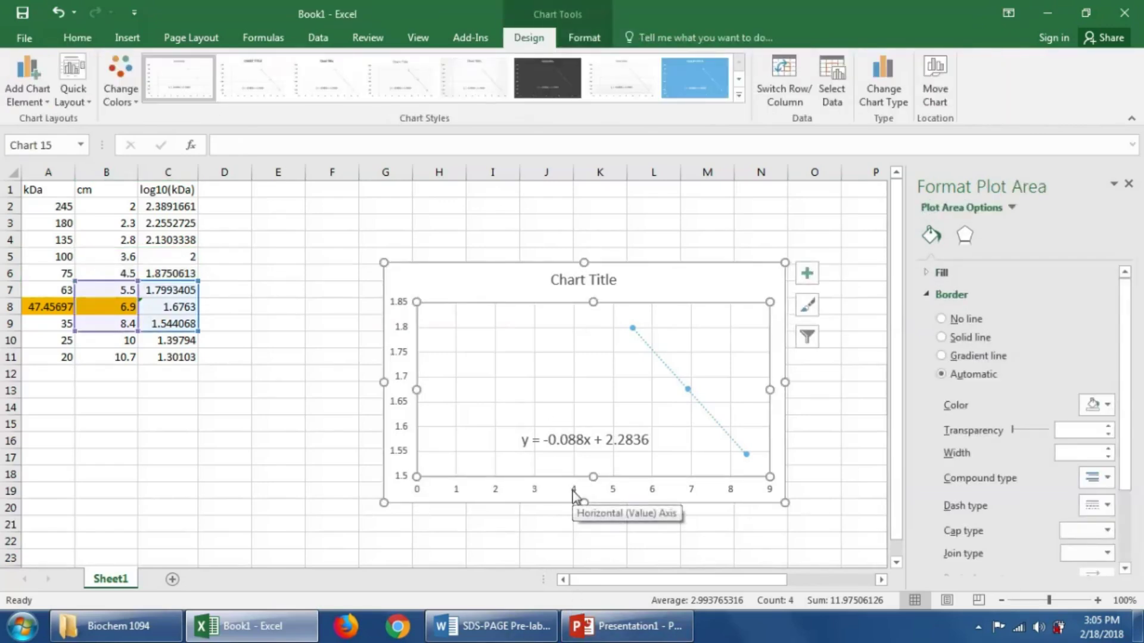
pyautogui.click(27, 102)
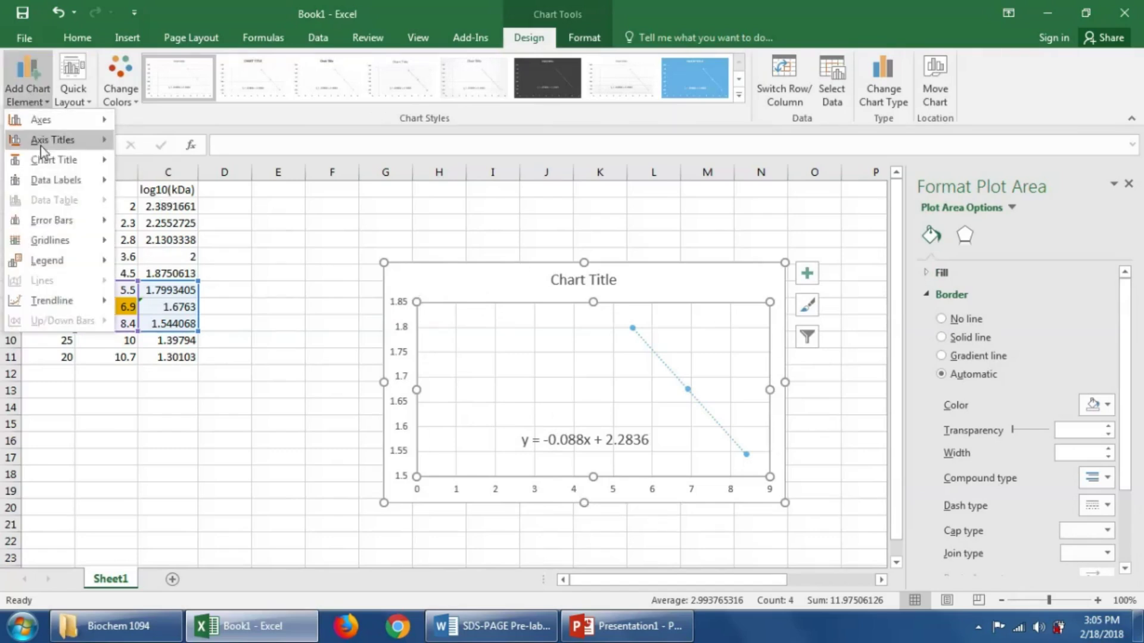
pyautogui.moveTo(40, 144)
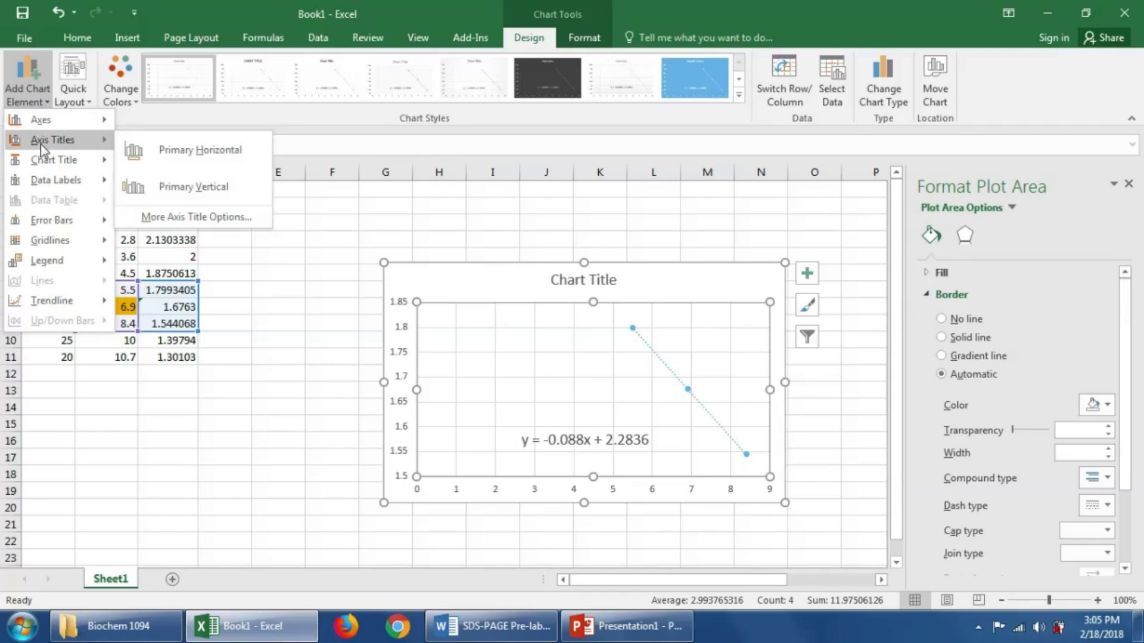
pyautogui.click(197, 151)
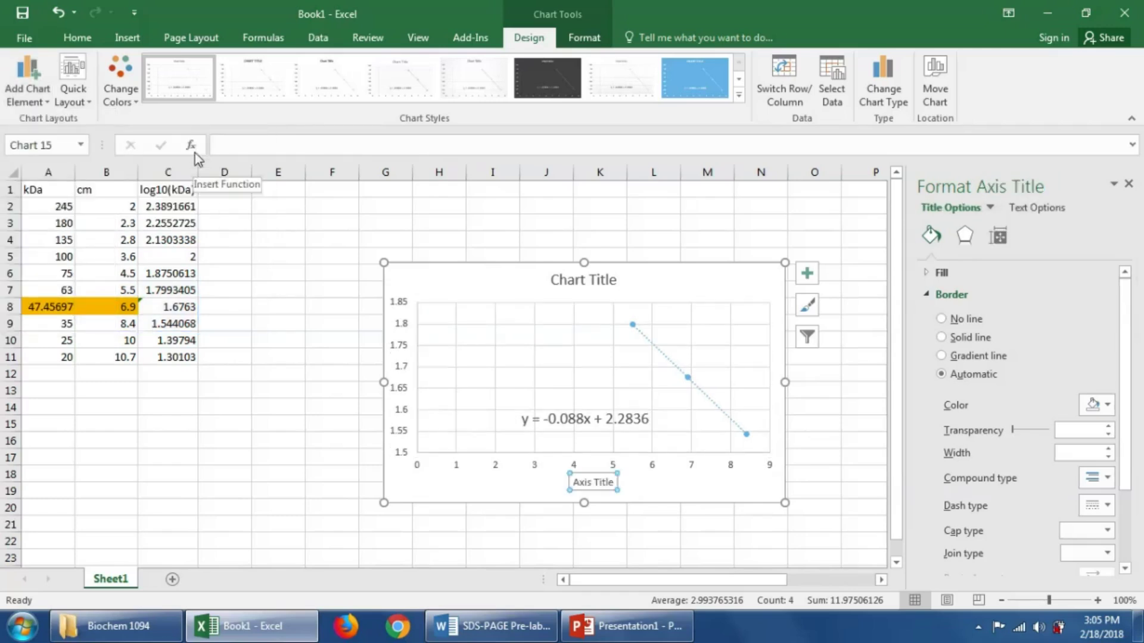
pyautogui.write('migration (cm')
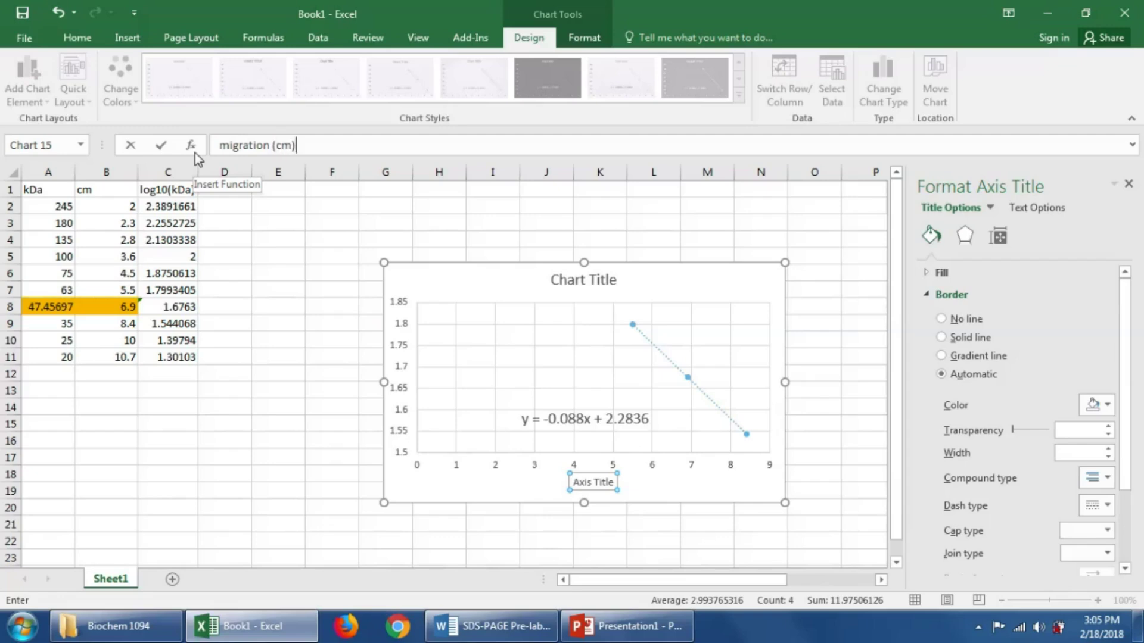
pyautogui.press('Return')
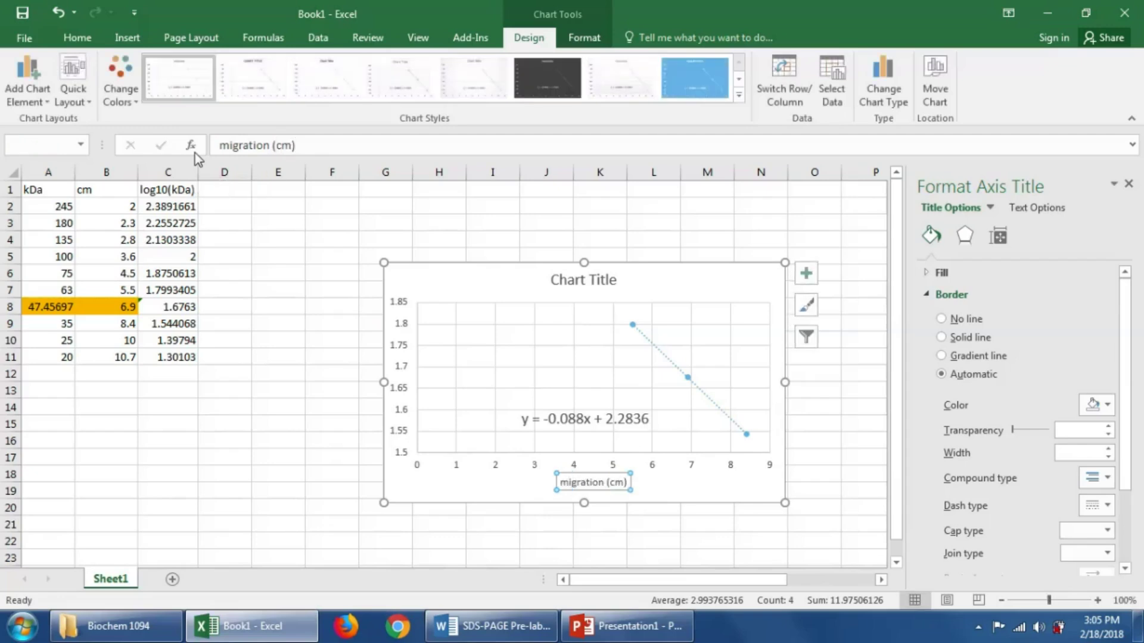
# - Add the vertical axis title 'log10 (kDa)' to the chart
pyautogui.click(30, 105)
pyautogui.moveTo(94, 145)
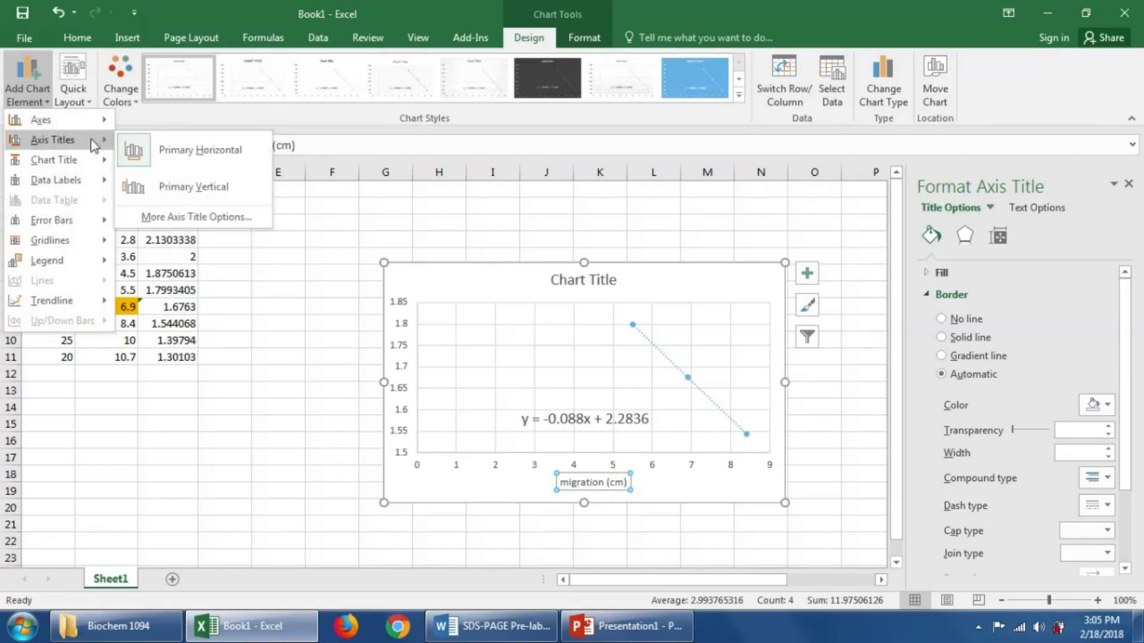
pyautogui.click(203, 189)
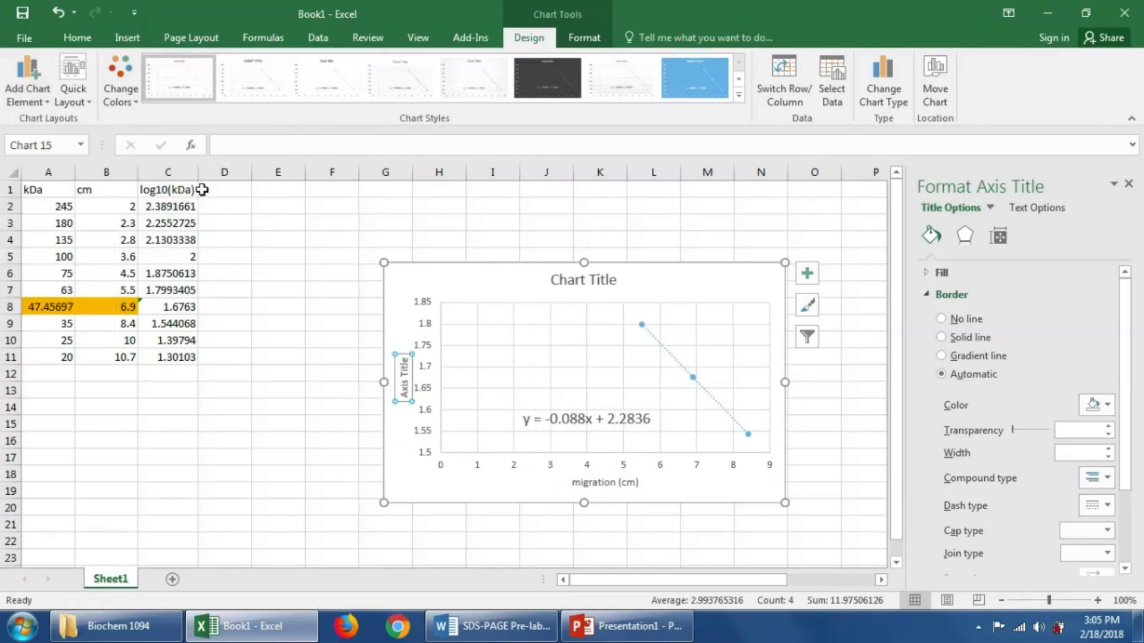
pyautogui.click(253, 145)
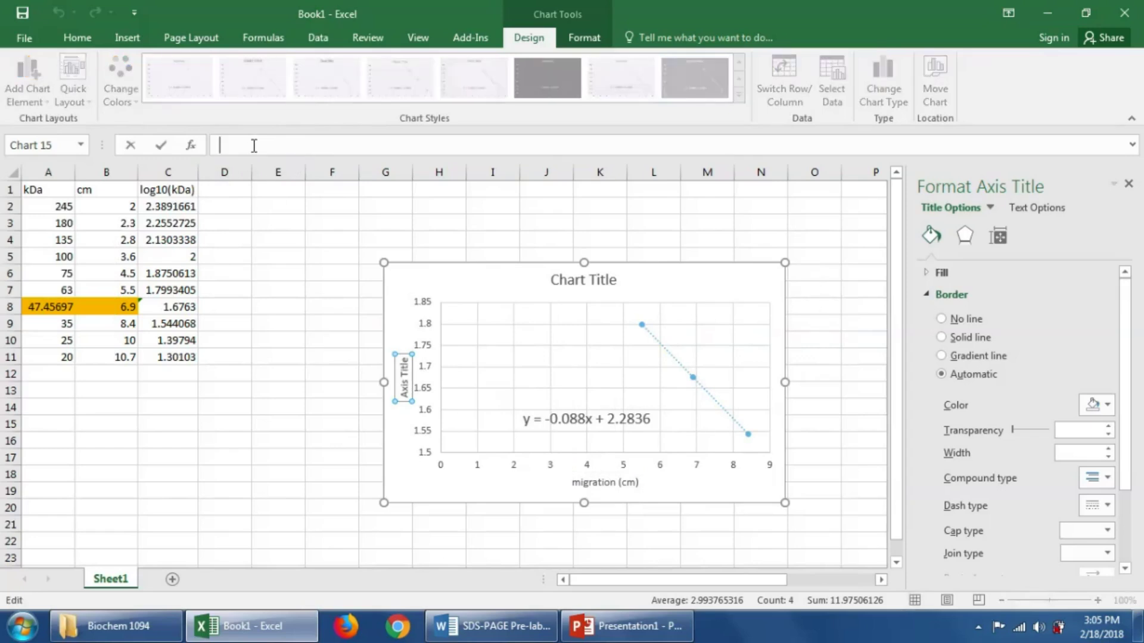
pyautogui.write('lo')
pyautogui.write('g10 (kDa)')
pyautogui.press('Return')
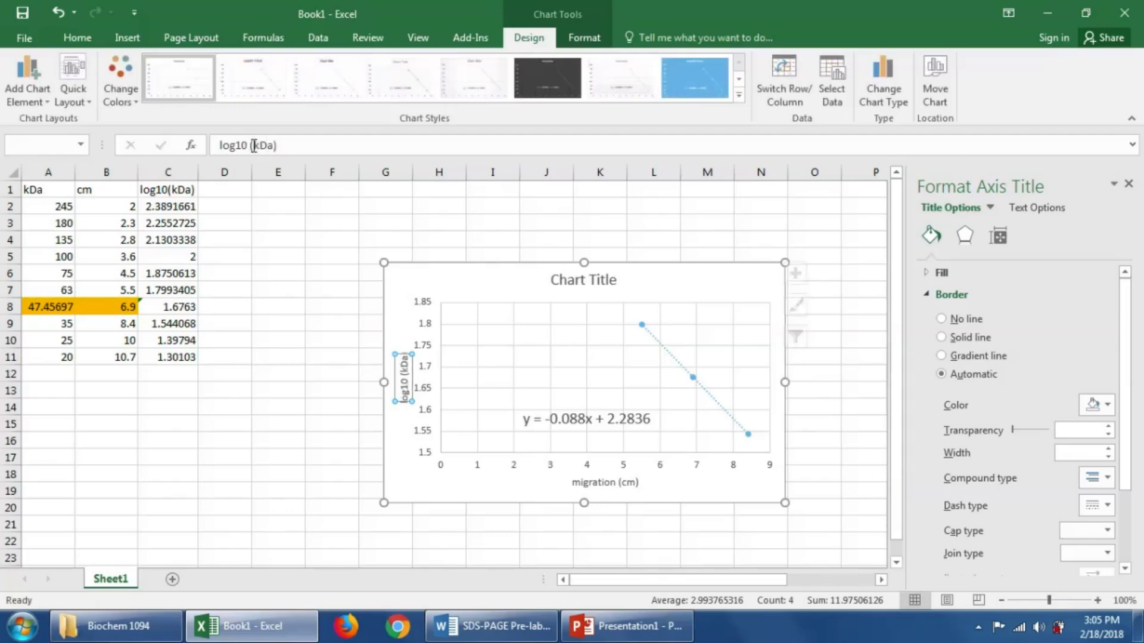